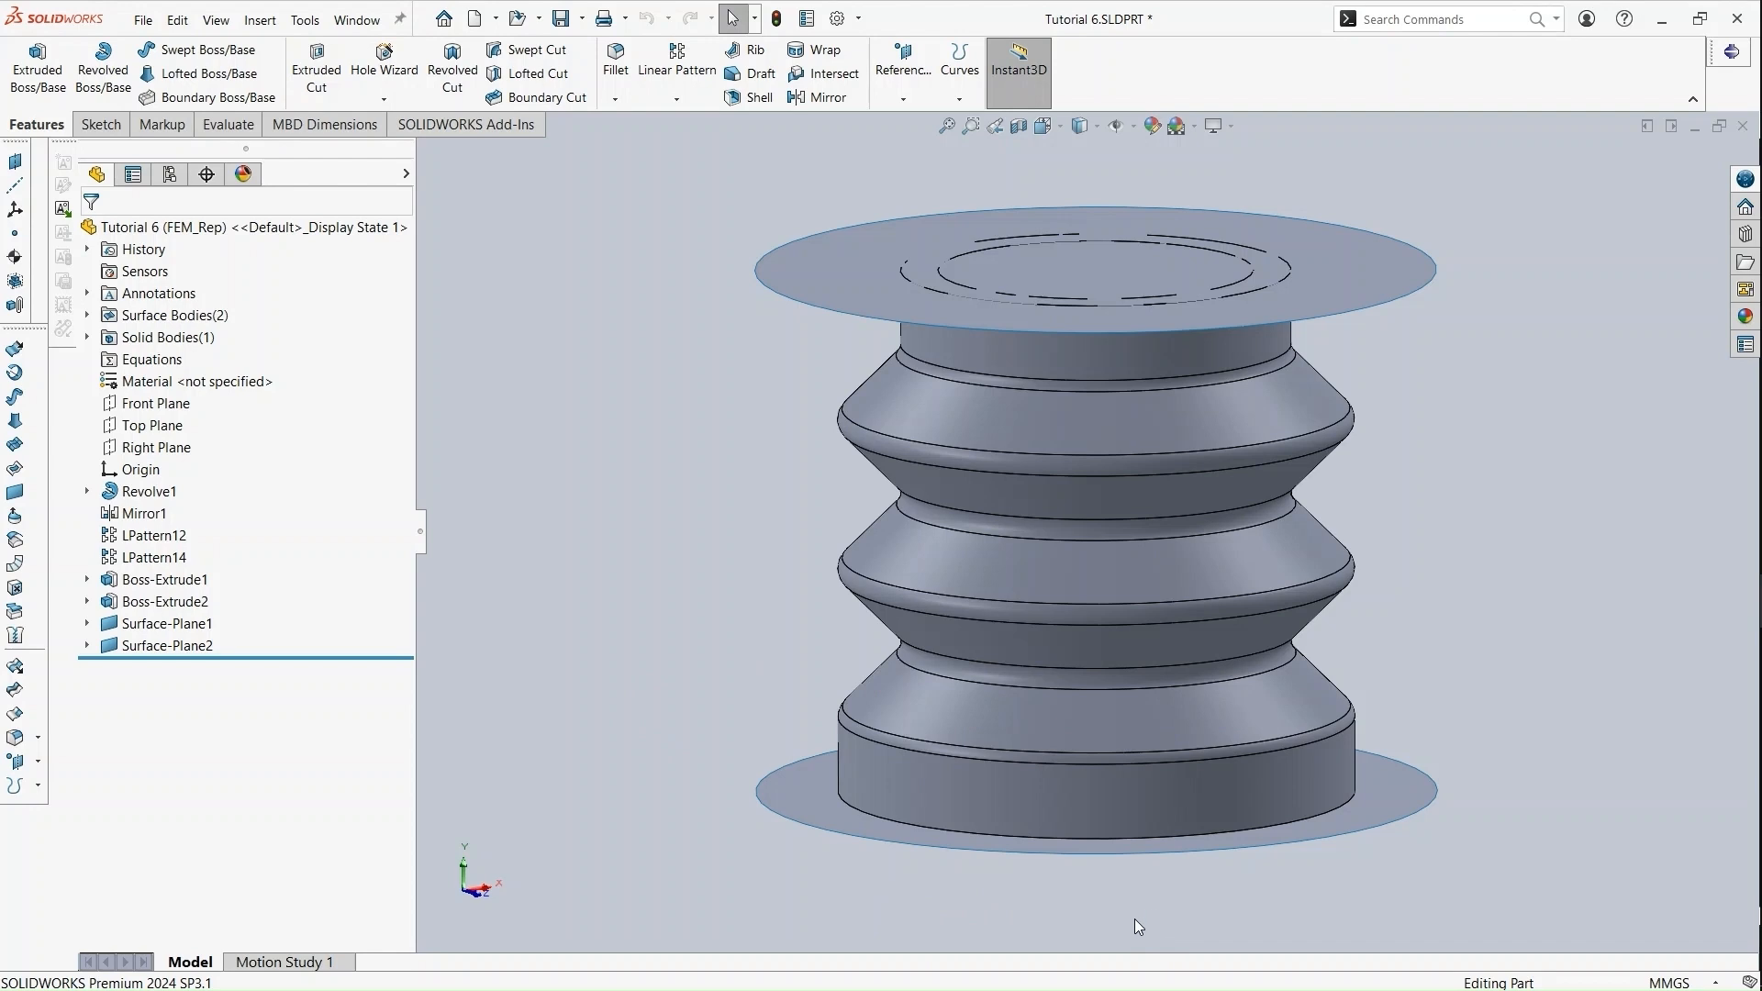
{"action": "middle_click_drag", "start_coordinate": [1134, 917], "coordinate": [1102, 875]}
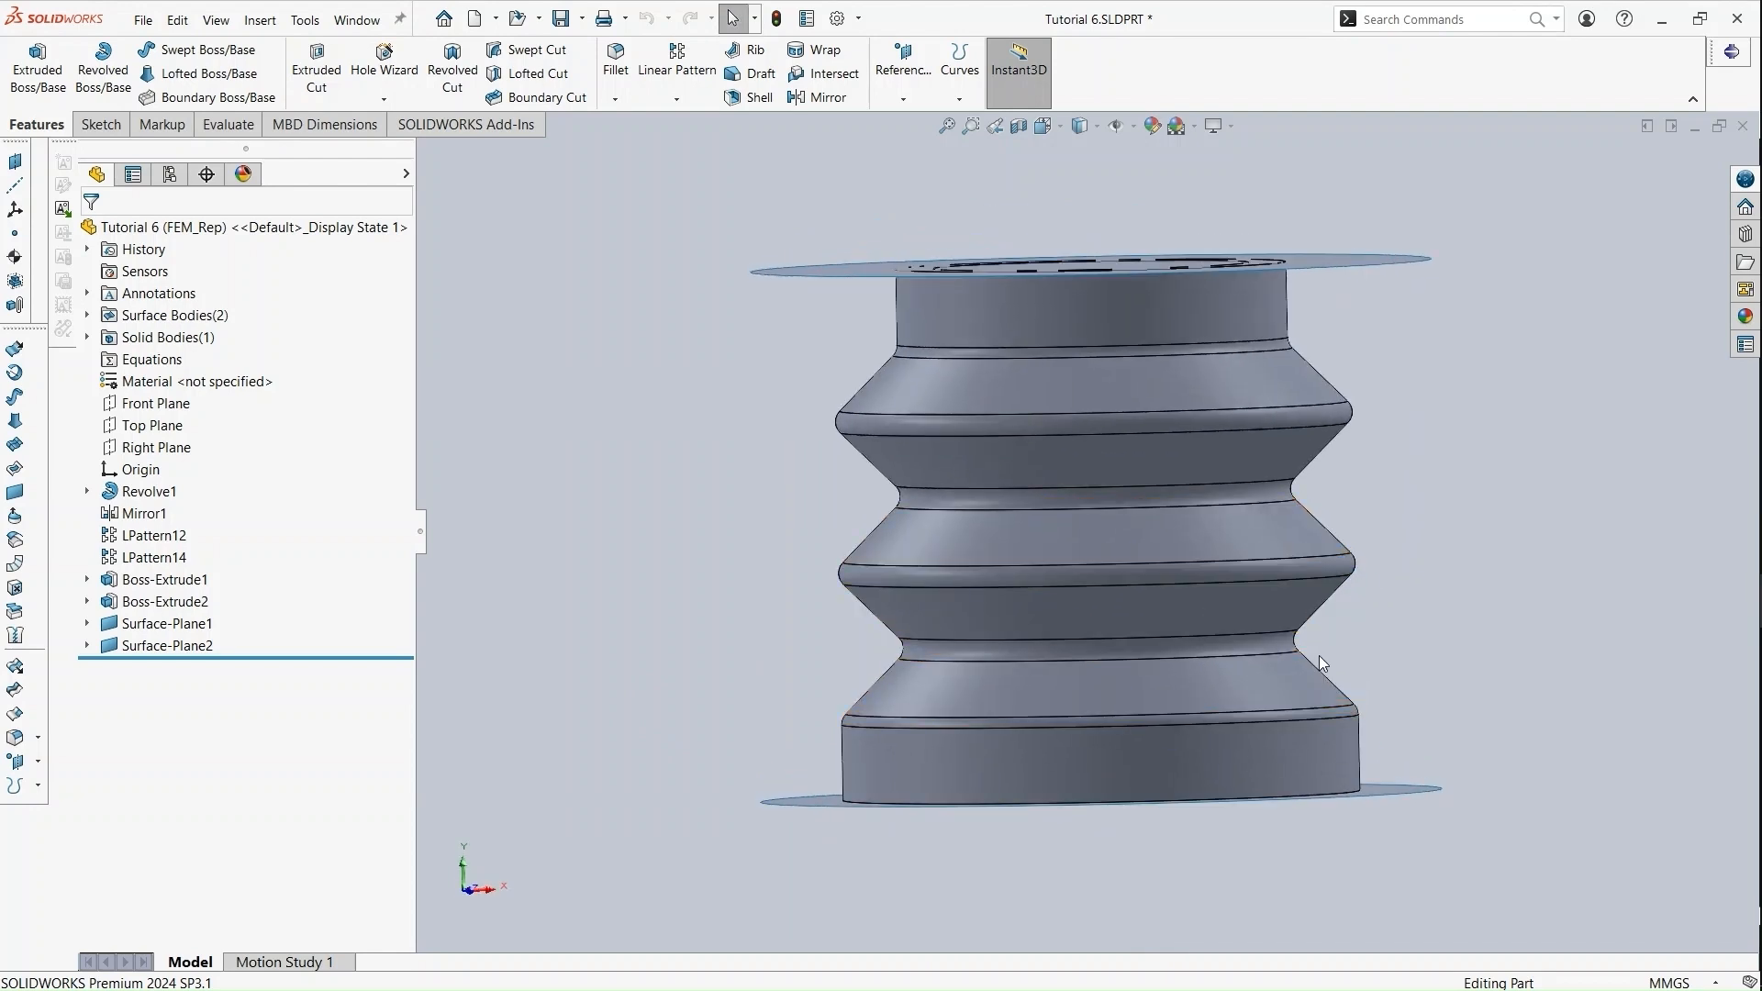
{"action": "middle_click_drag", "start_coordinate": [1319, 656], "coordinate": [1313, 743]}
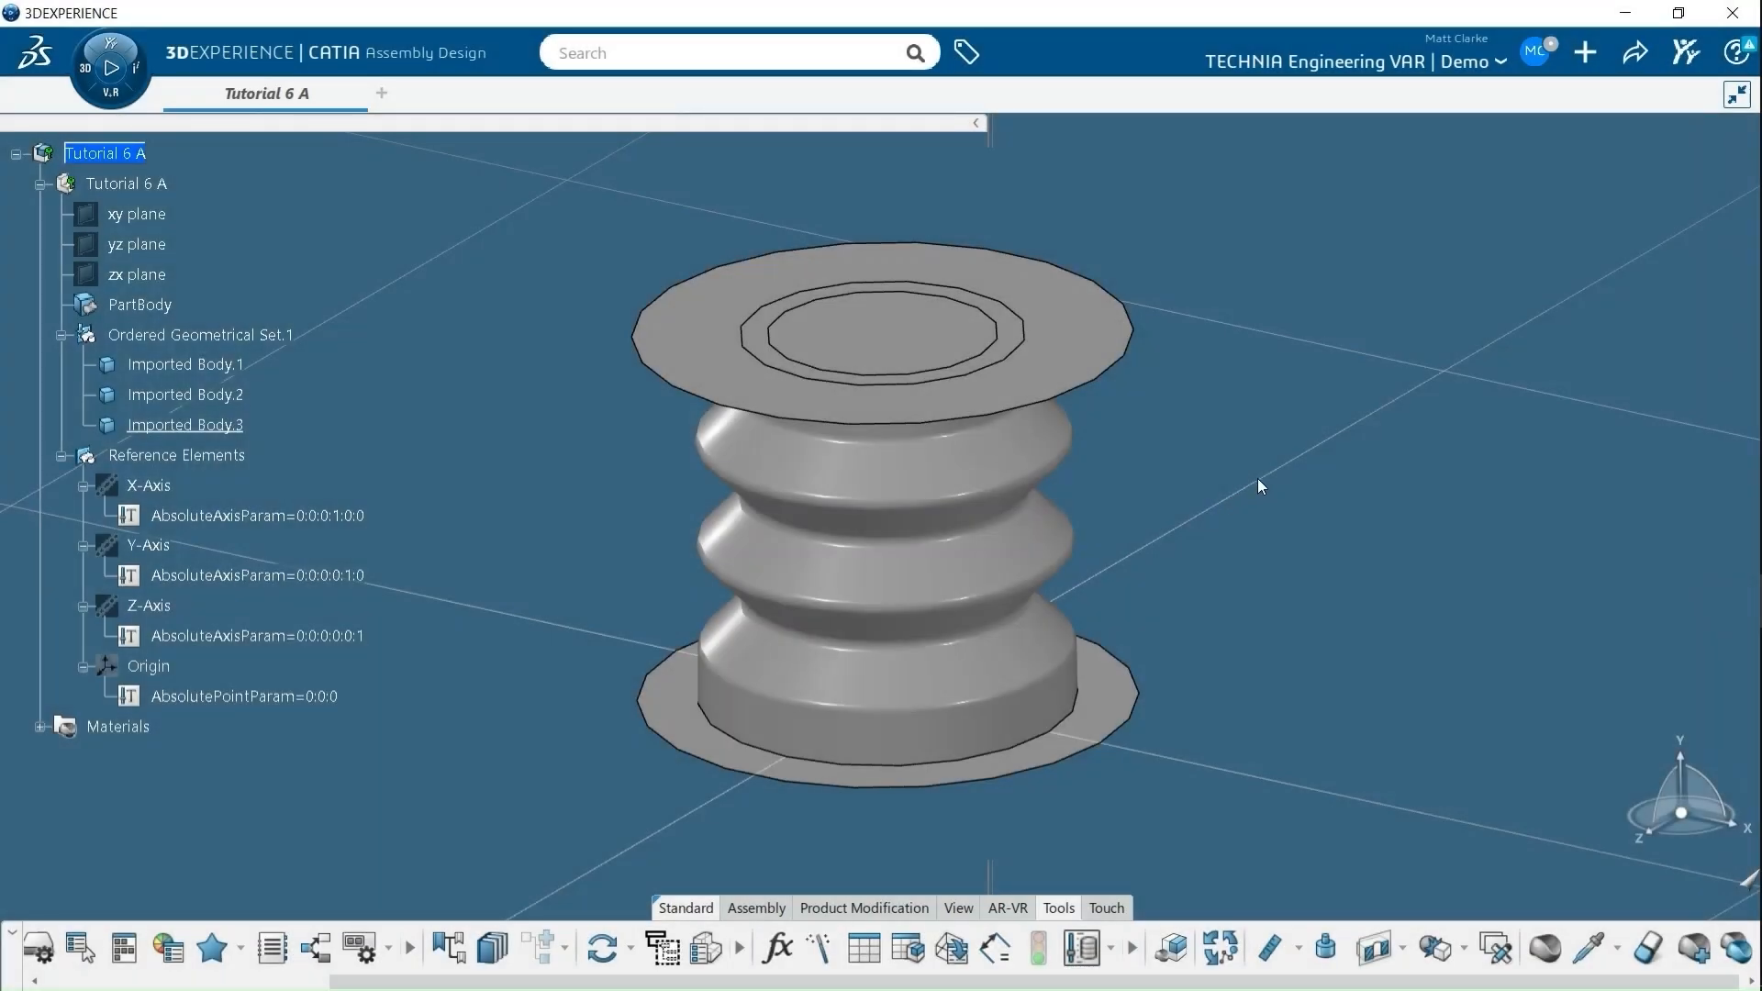
{"action": "left_click", "coordinate": [1579, 55]}
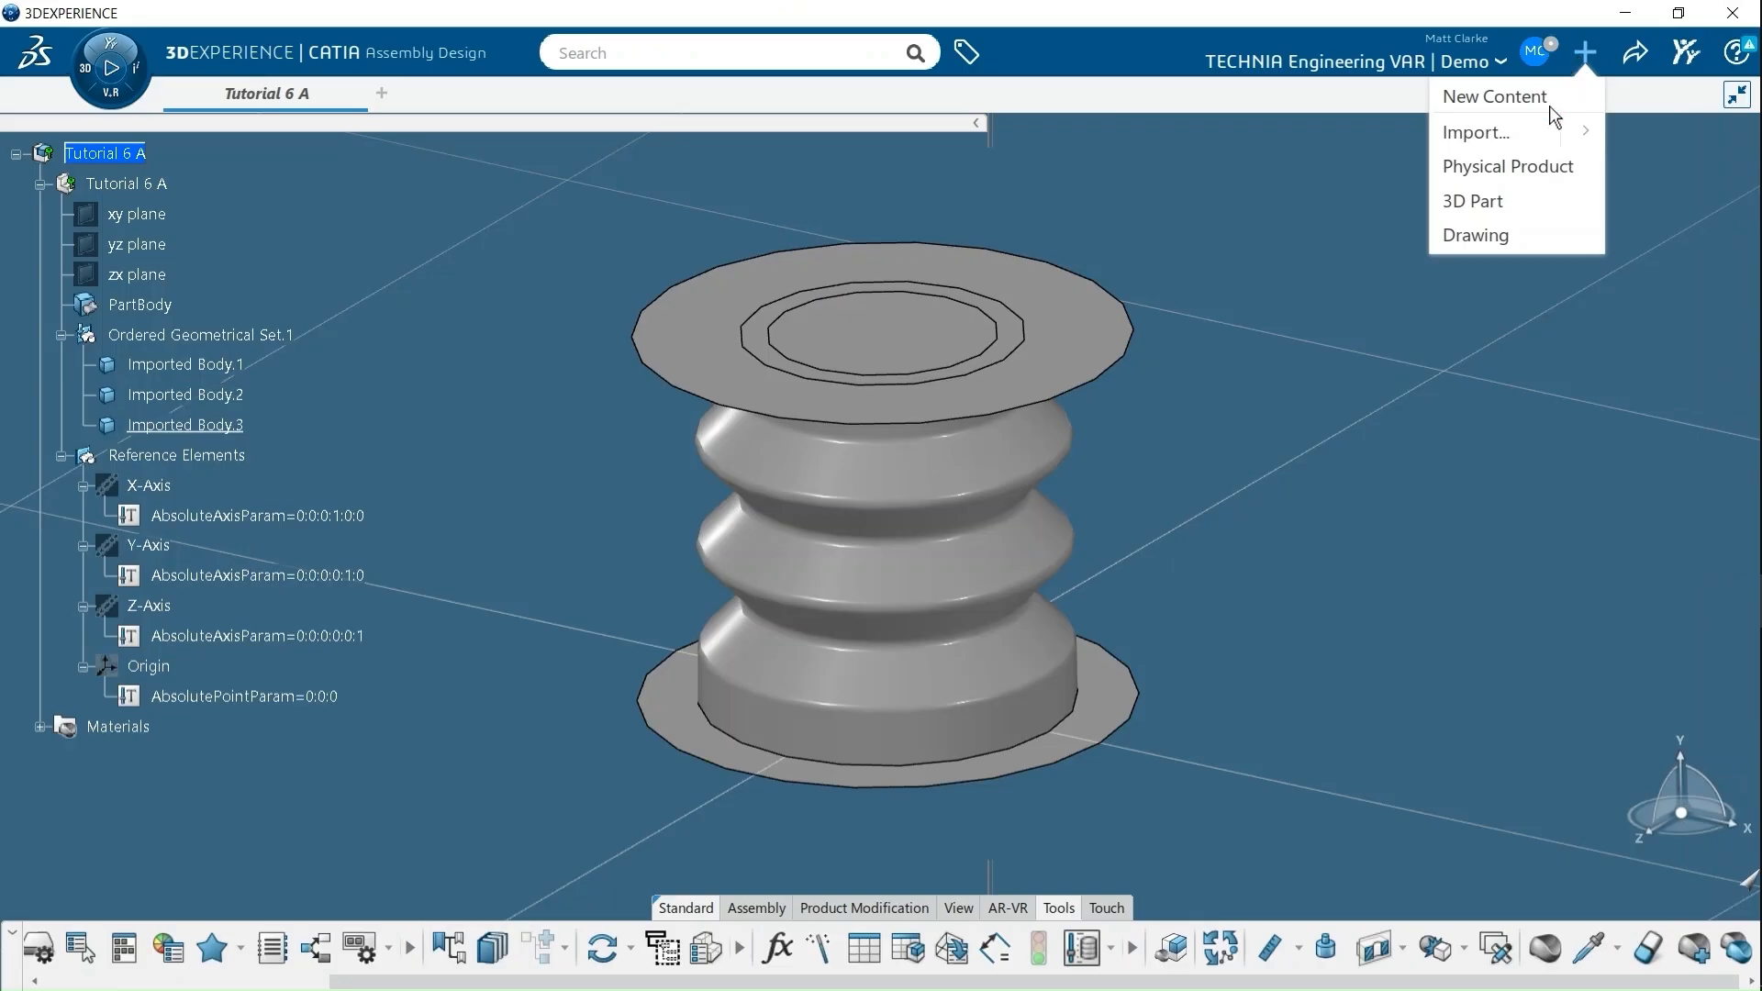
{"action": "left_click", "coordinate": [1443, 134]}
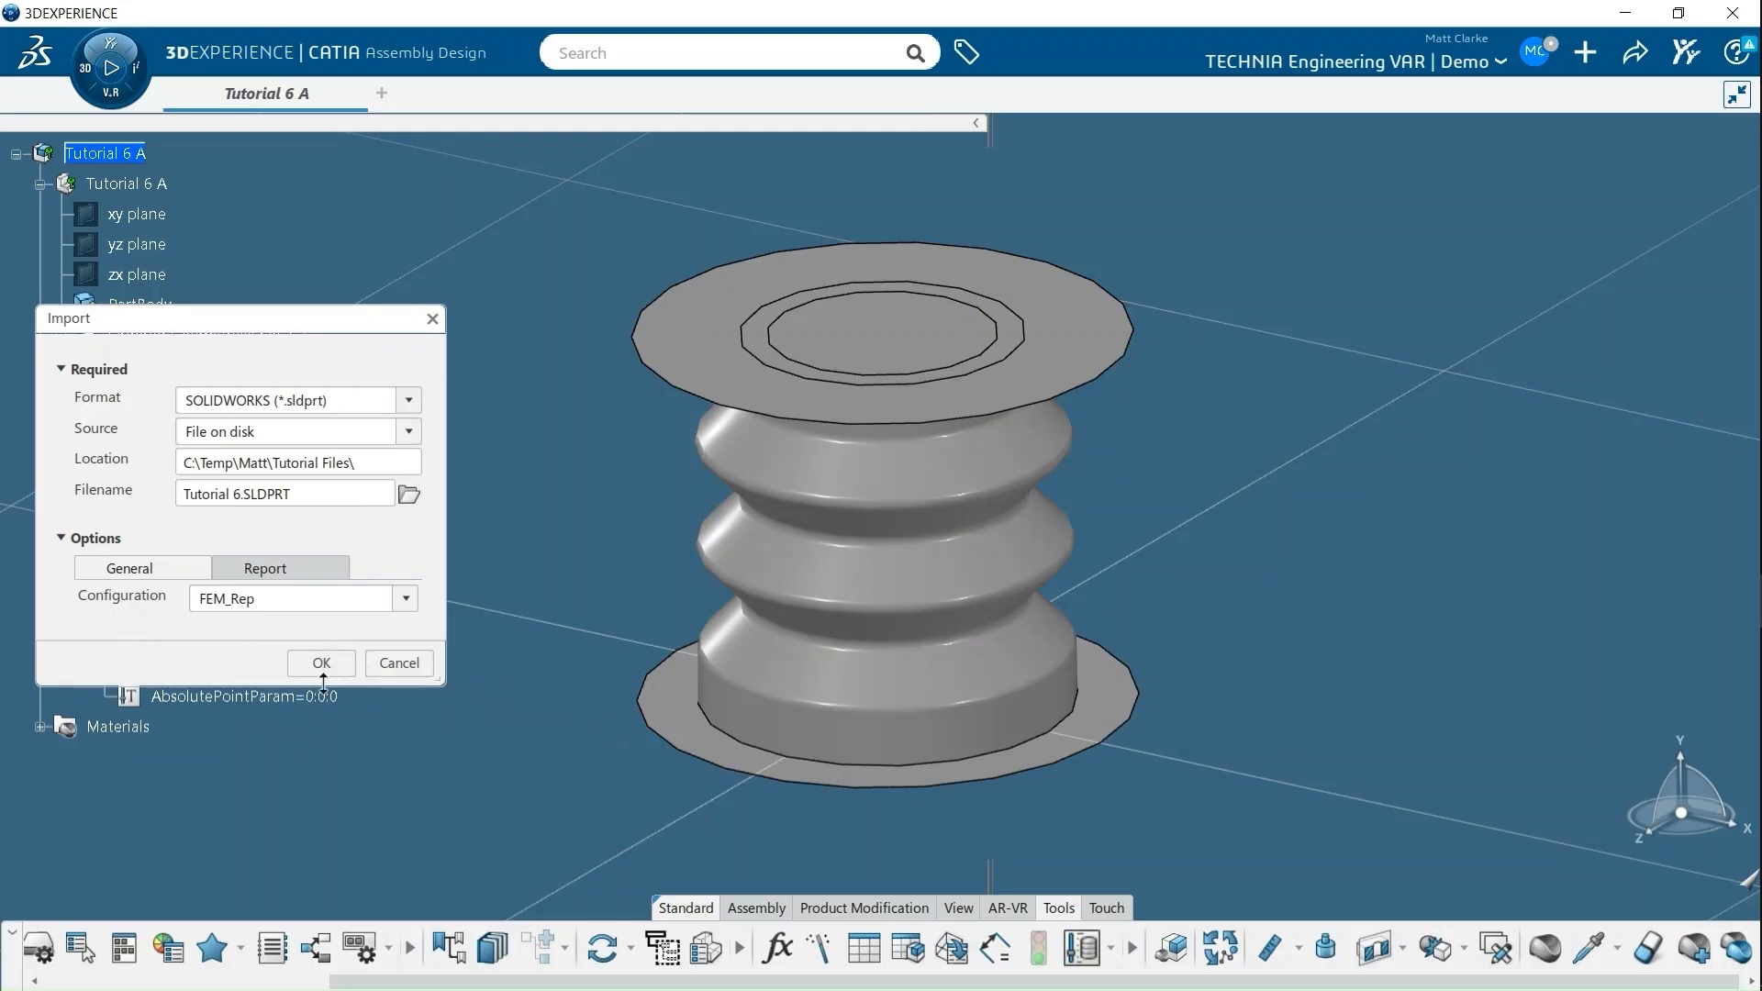
{"action": "left_click", "coordinate": [430, 325]}
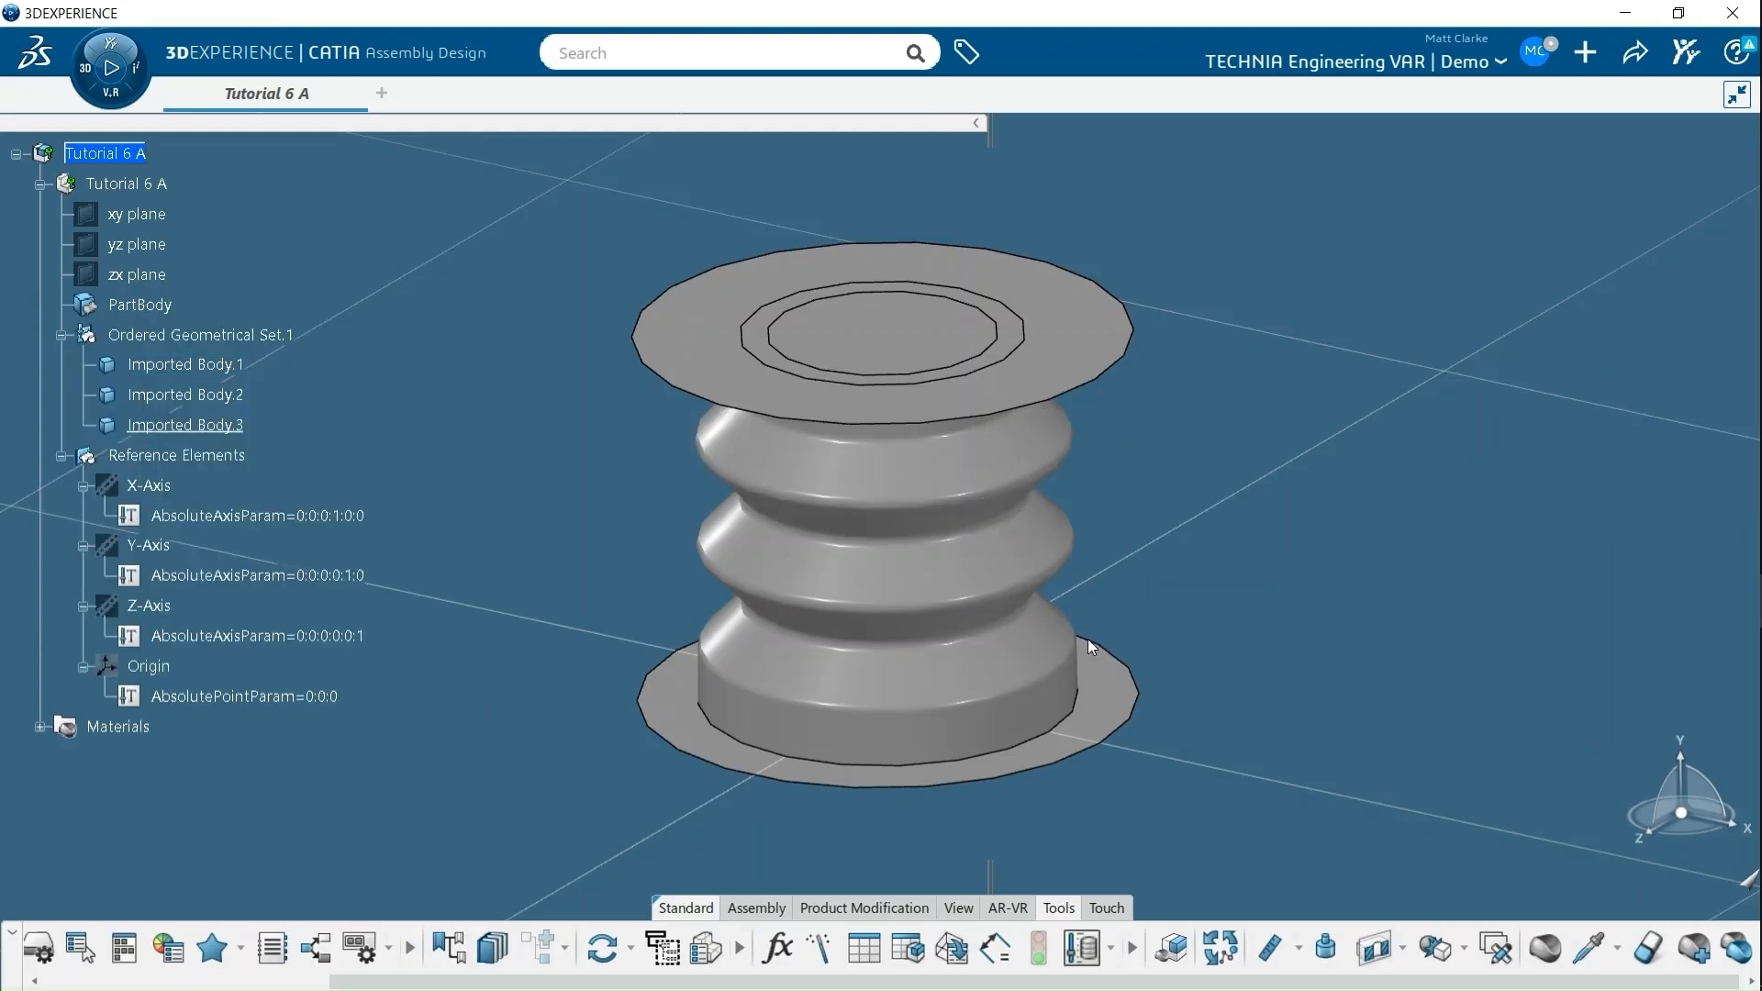
- Examine the Tutorial Rubber material and its simulation domain in the Tutorial 6 A model tree
{"action": "left_click", "coordinate": [41, 185]}
{"action": "left_click", "coordinate": [41, 214]}
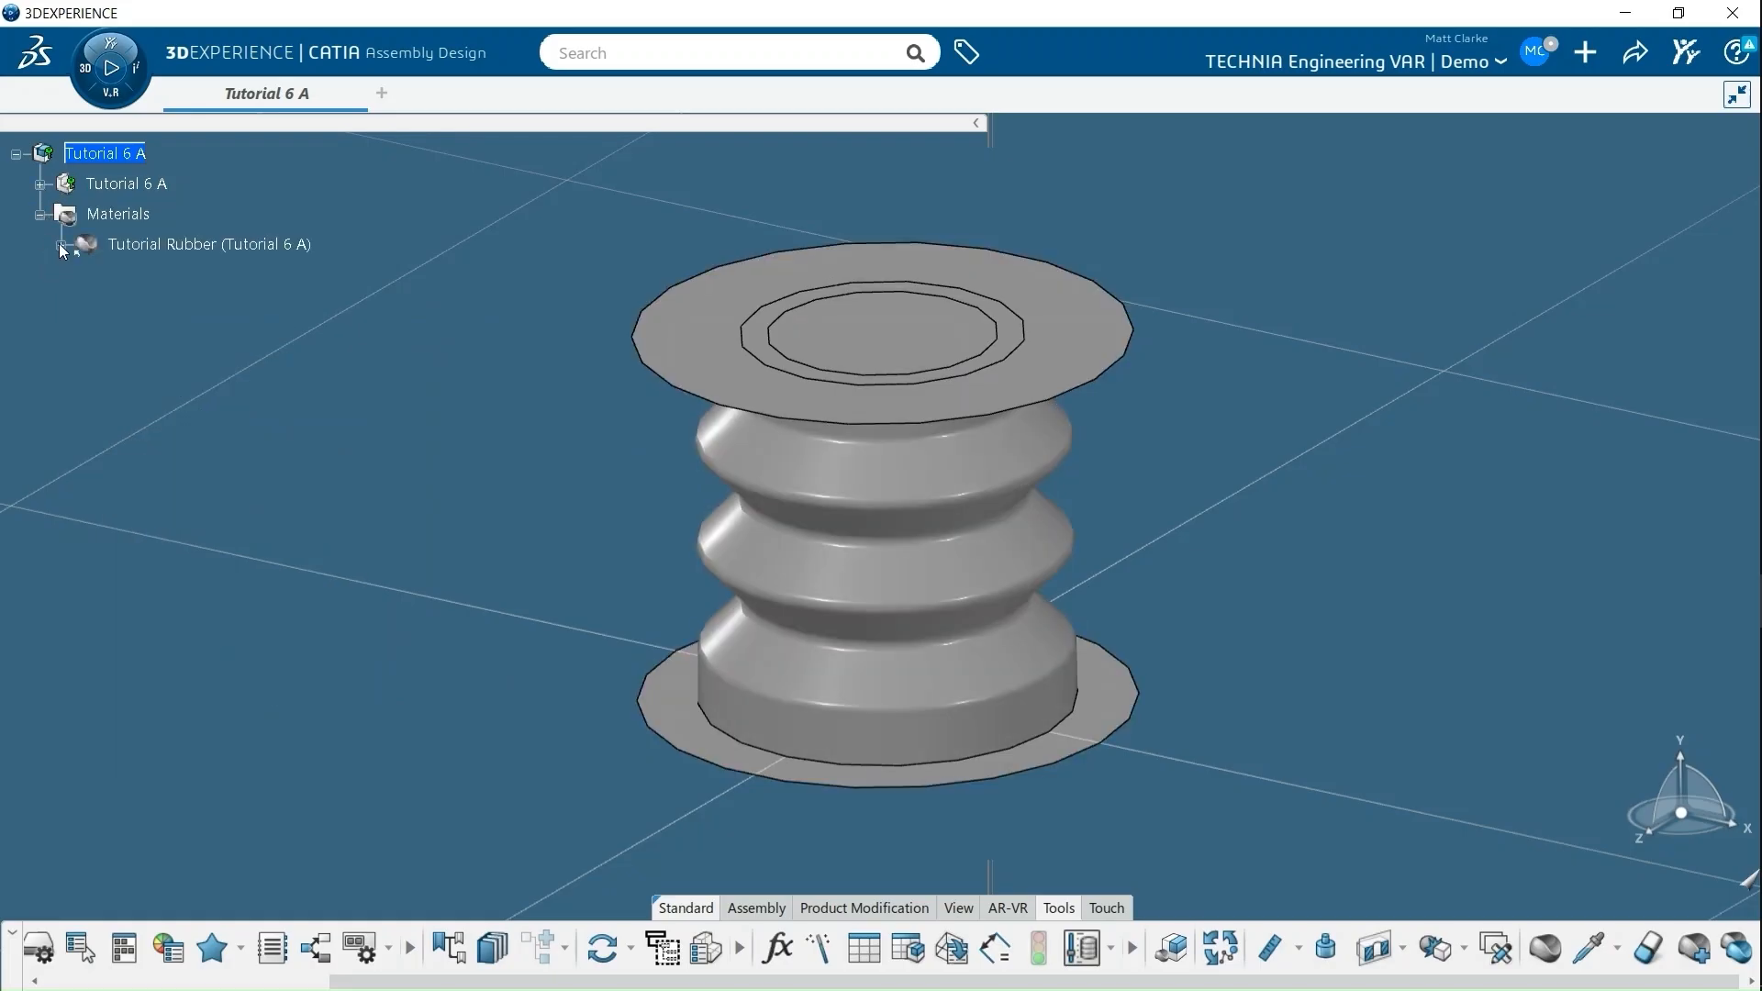
{"action": "left_click", "coordinate": [62, 245]}
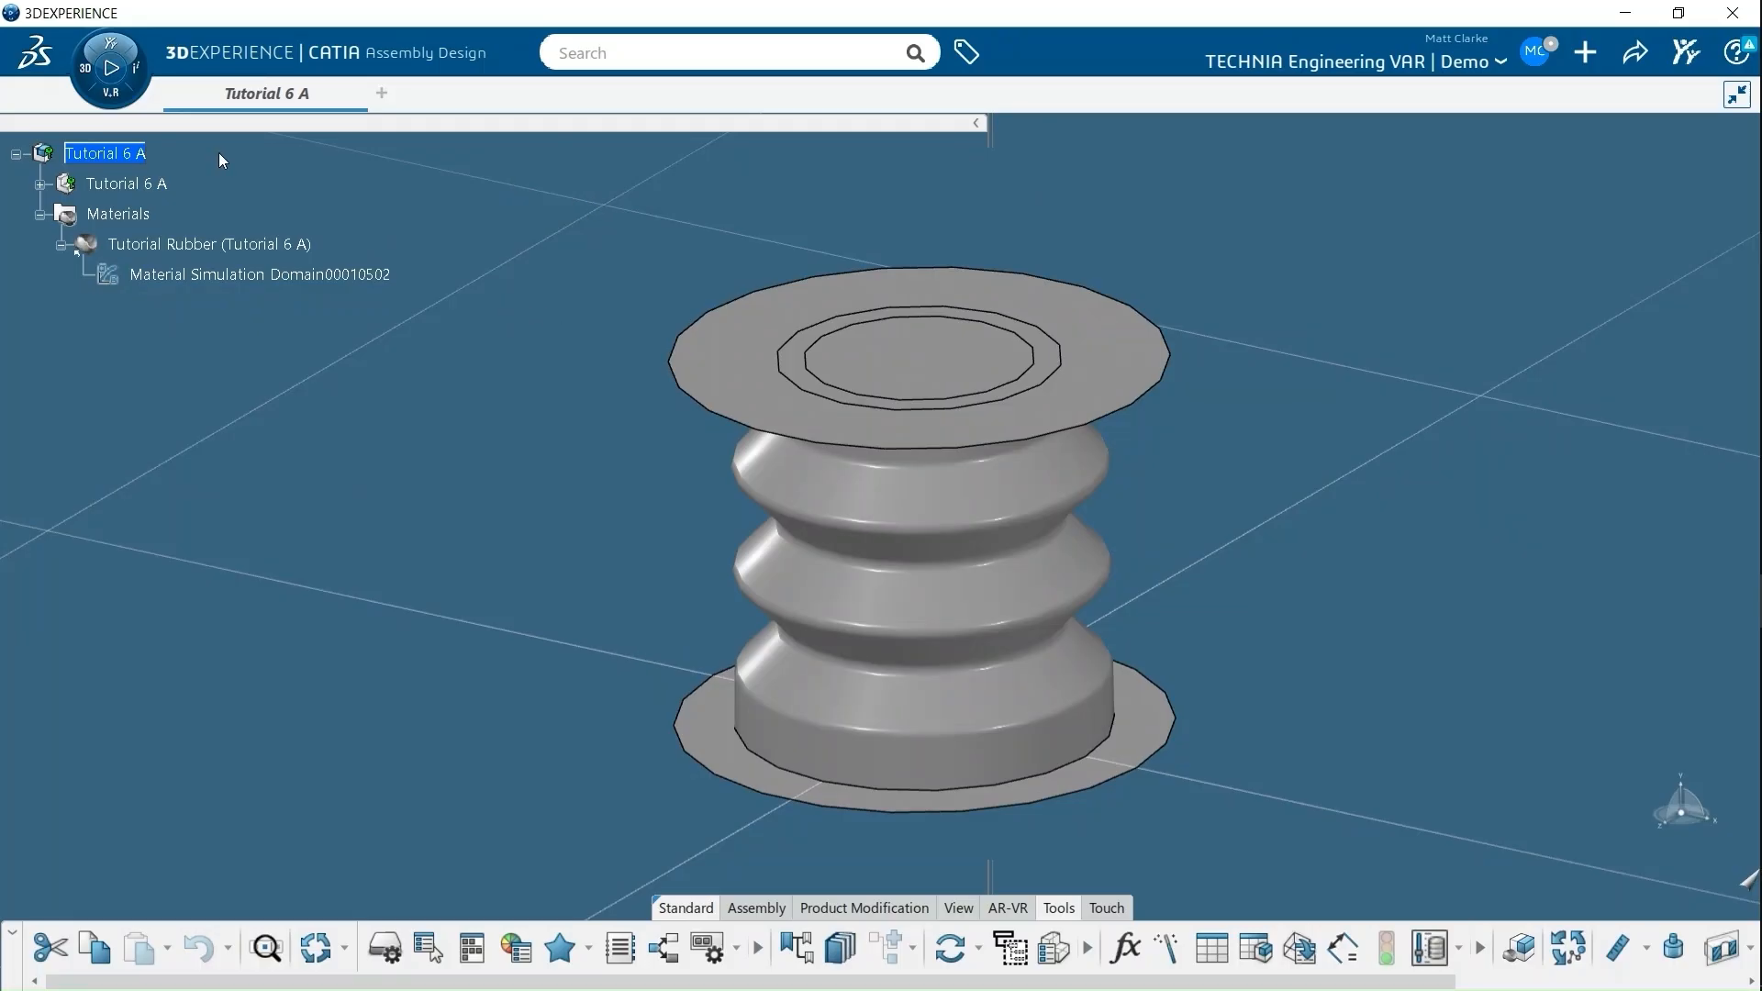
- Switch to the Model Assembly Design app and start an Axisymmetry automated FEM for the product
{"action": "left_click", "coordinate": [103, 90]}
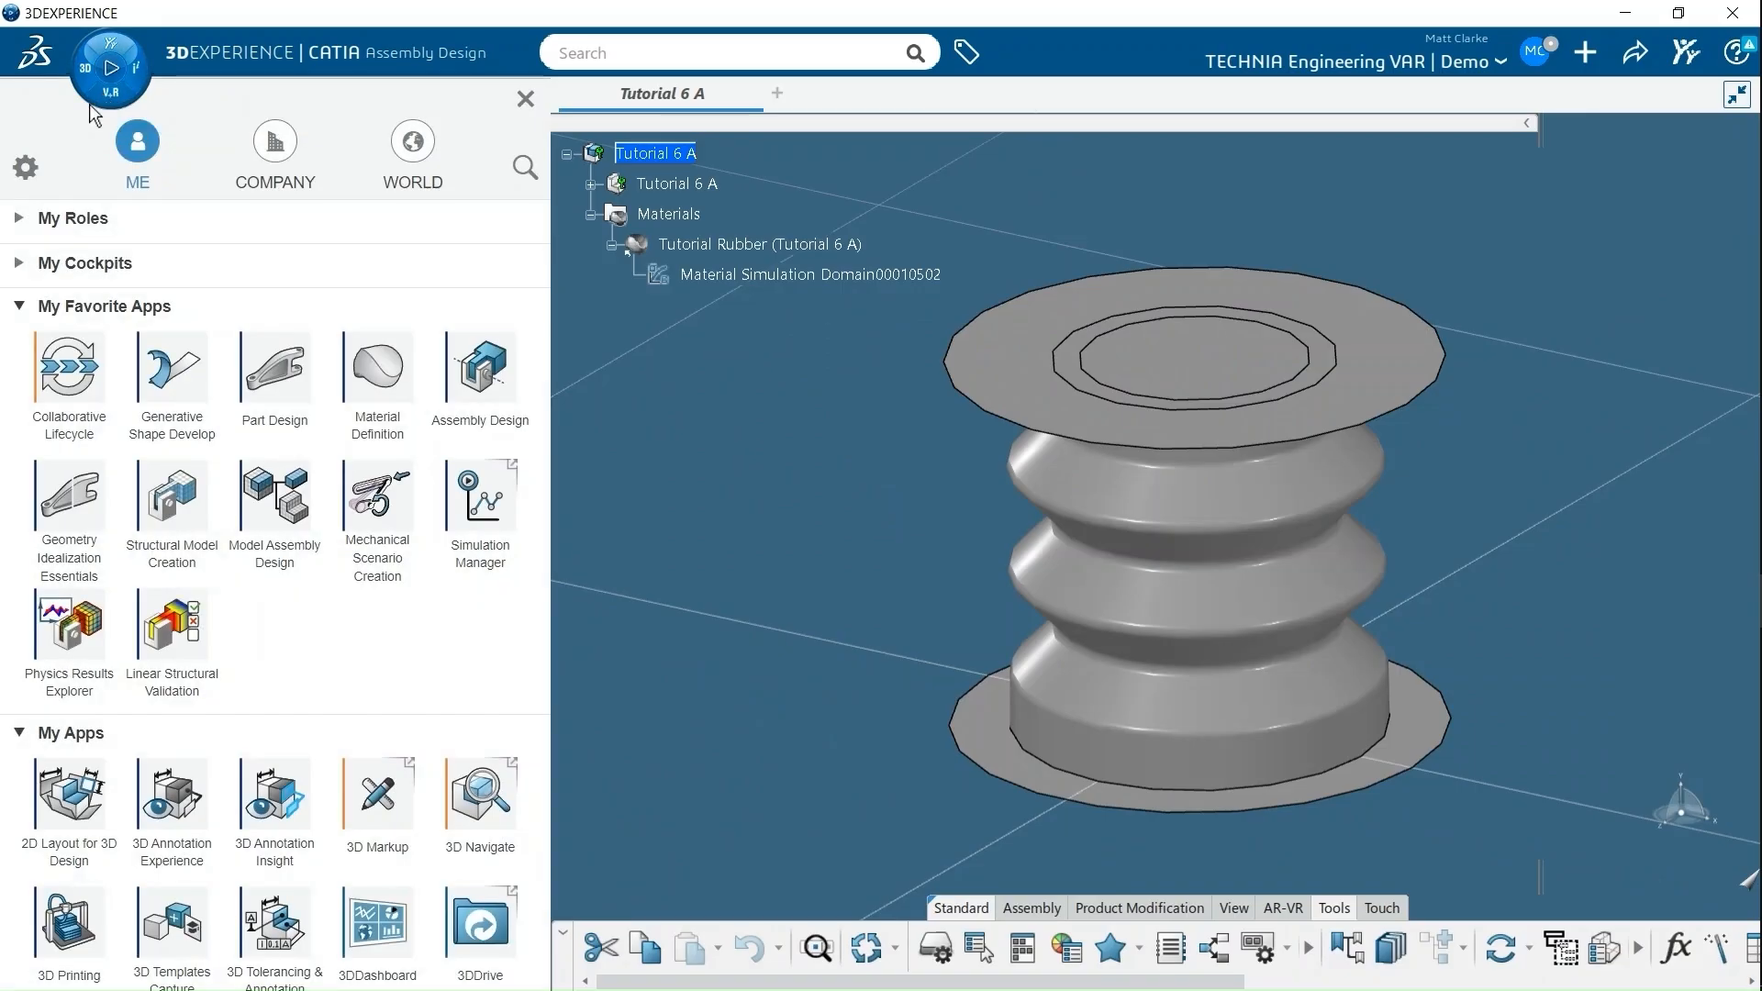
{"action": "left_click", "coordinate": [285, 521]}
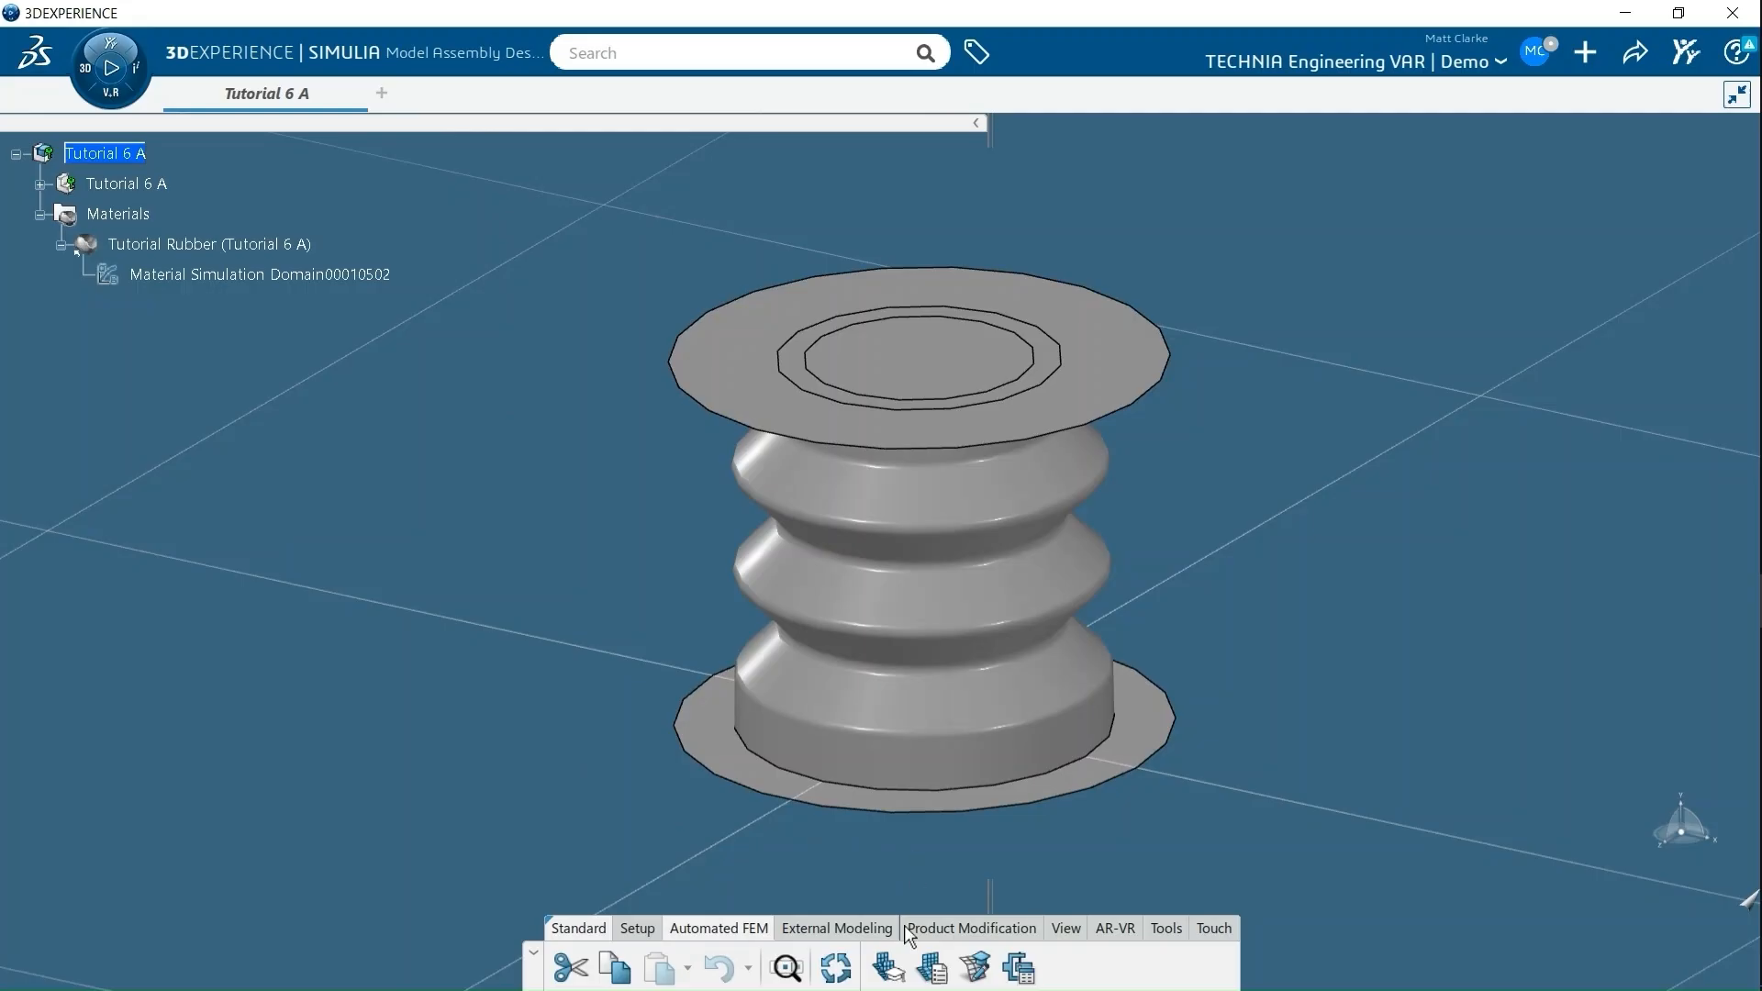
{"action": "left_click", "coordinate": [900, 978]}
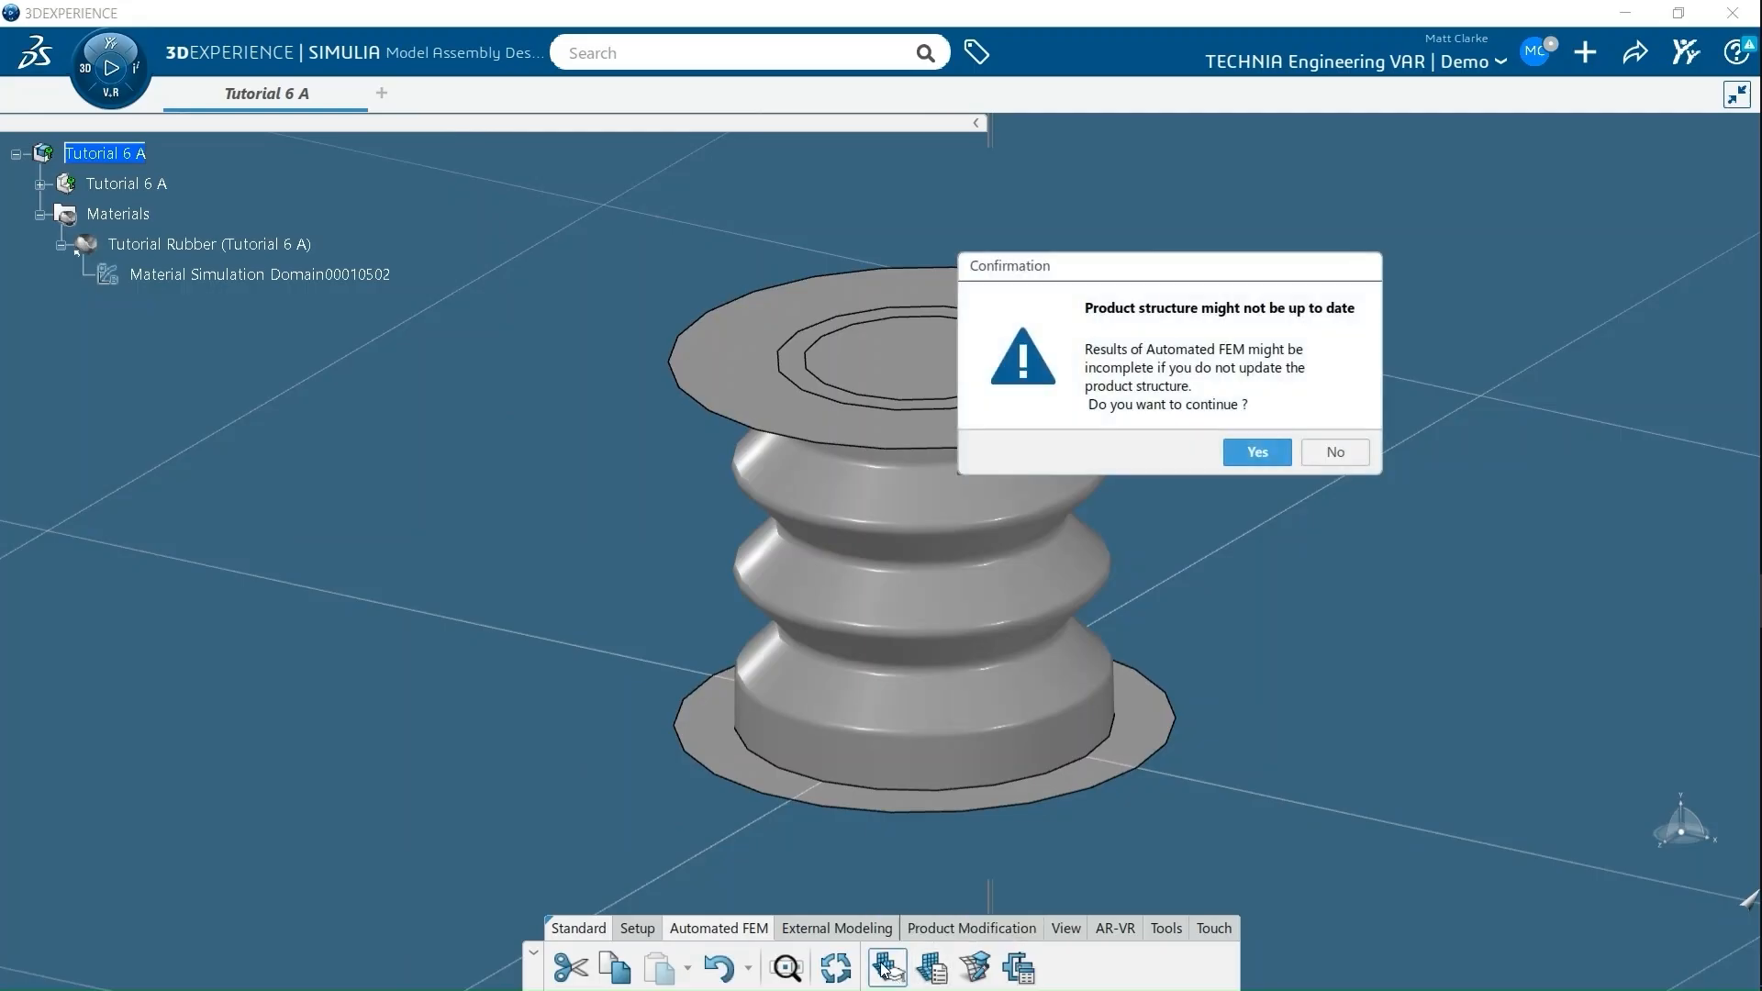
{"action": "left_click", "coordinate": [1256, 451]}
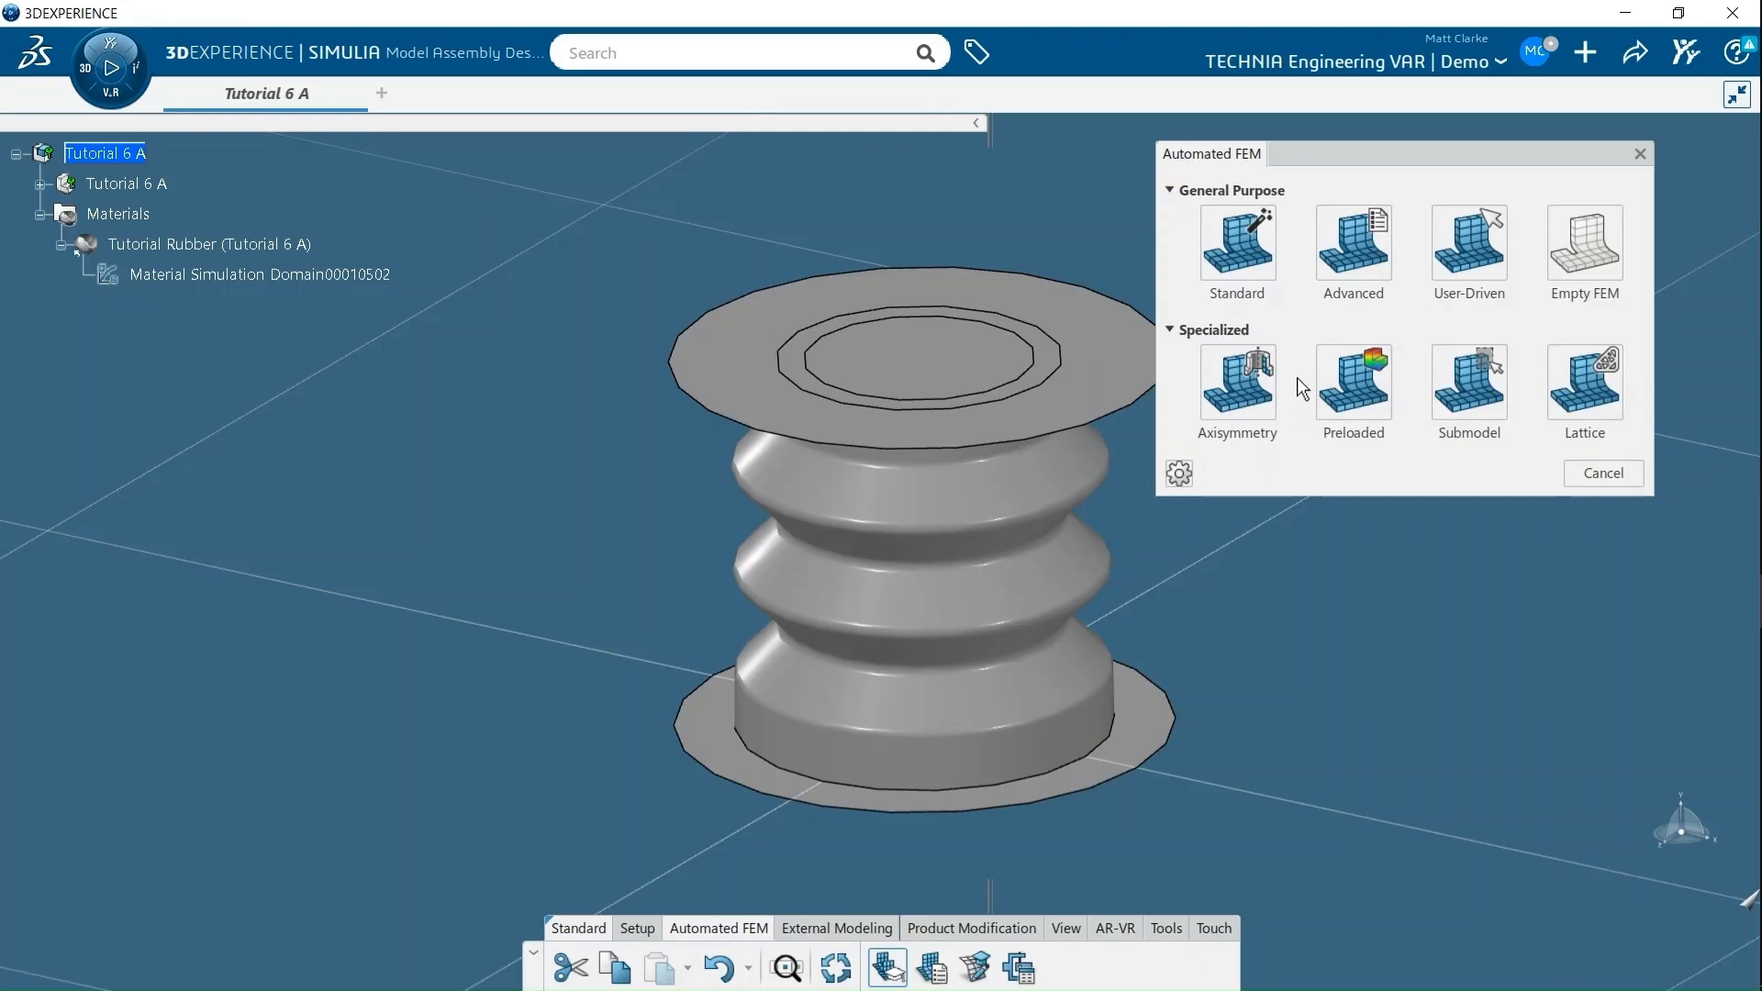
{"action": "left_click", "coordinate": [1239, 393]}
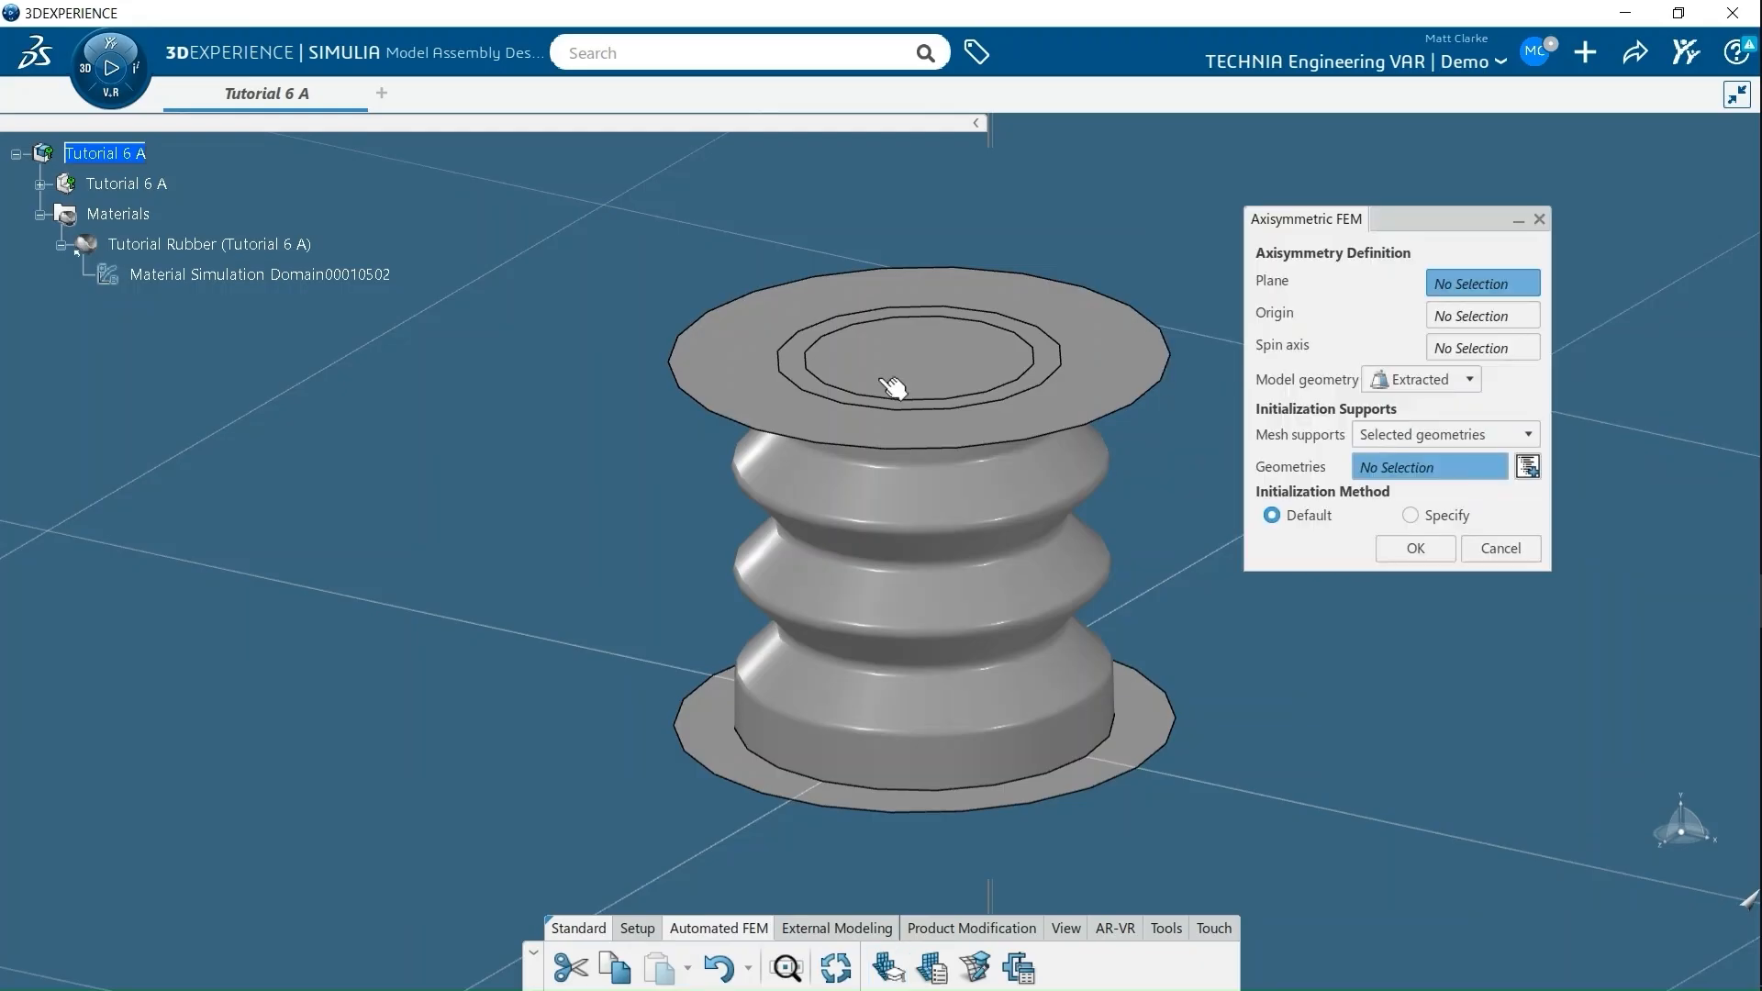
- Create the axisymmetric FEM on the xy plane with Origin as origin, Y-Axis as spin axis and all geometries as mesh supports
{"action": "left_click", "coordinate": [40, 185]}
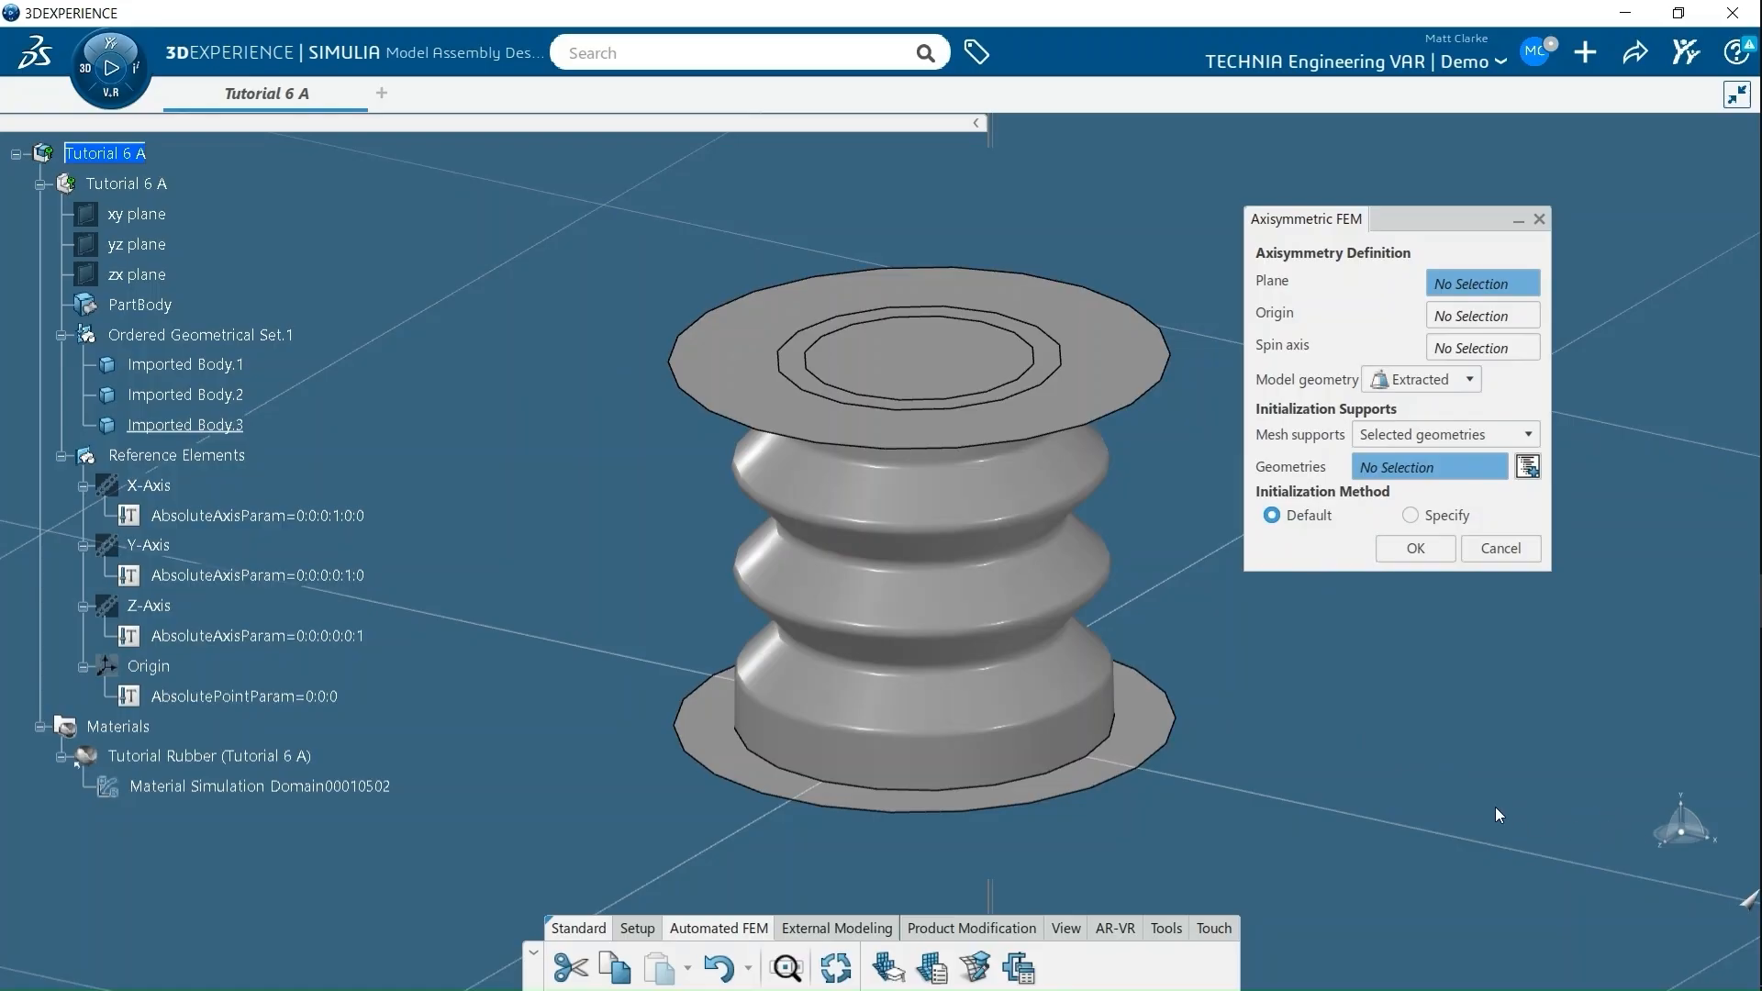
{"action": "left_click", "coordinate": [136, 214]}
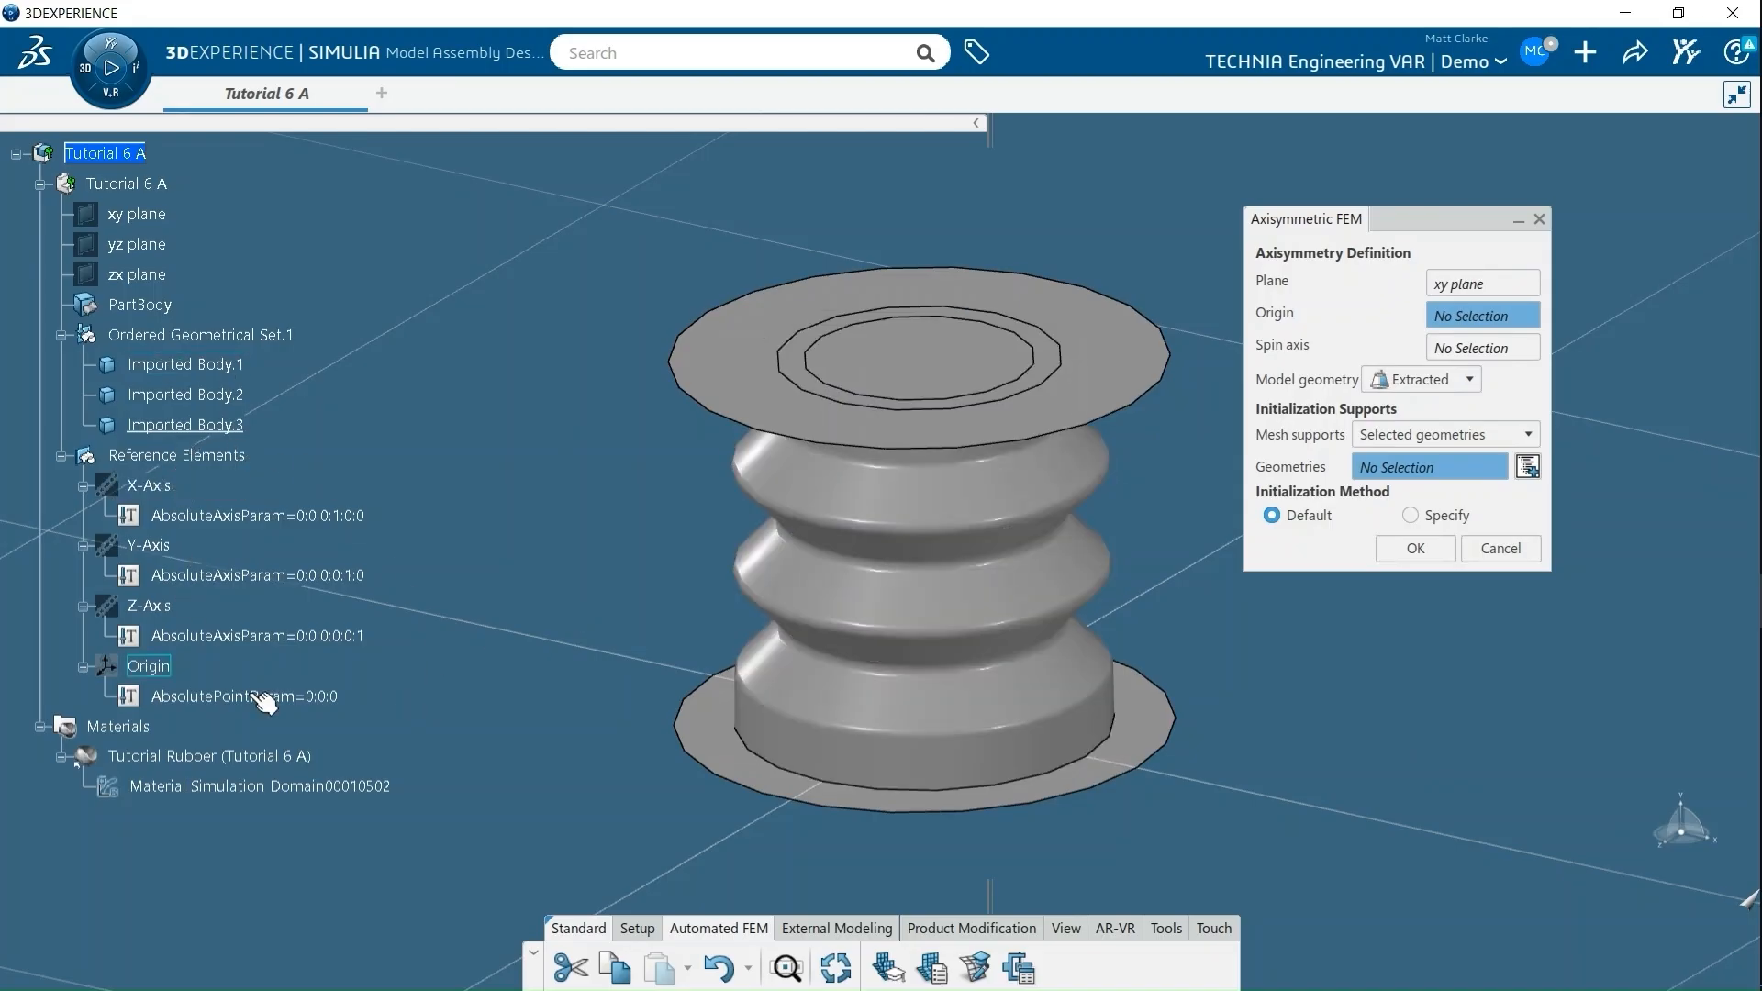
{"action": "left_click", "coordinate": [144, 674]}
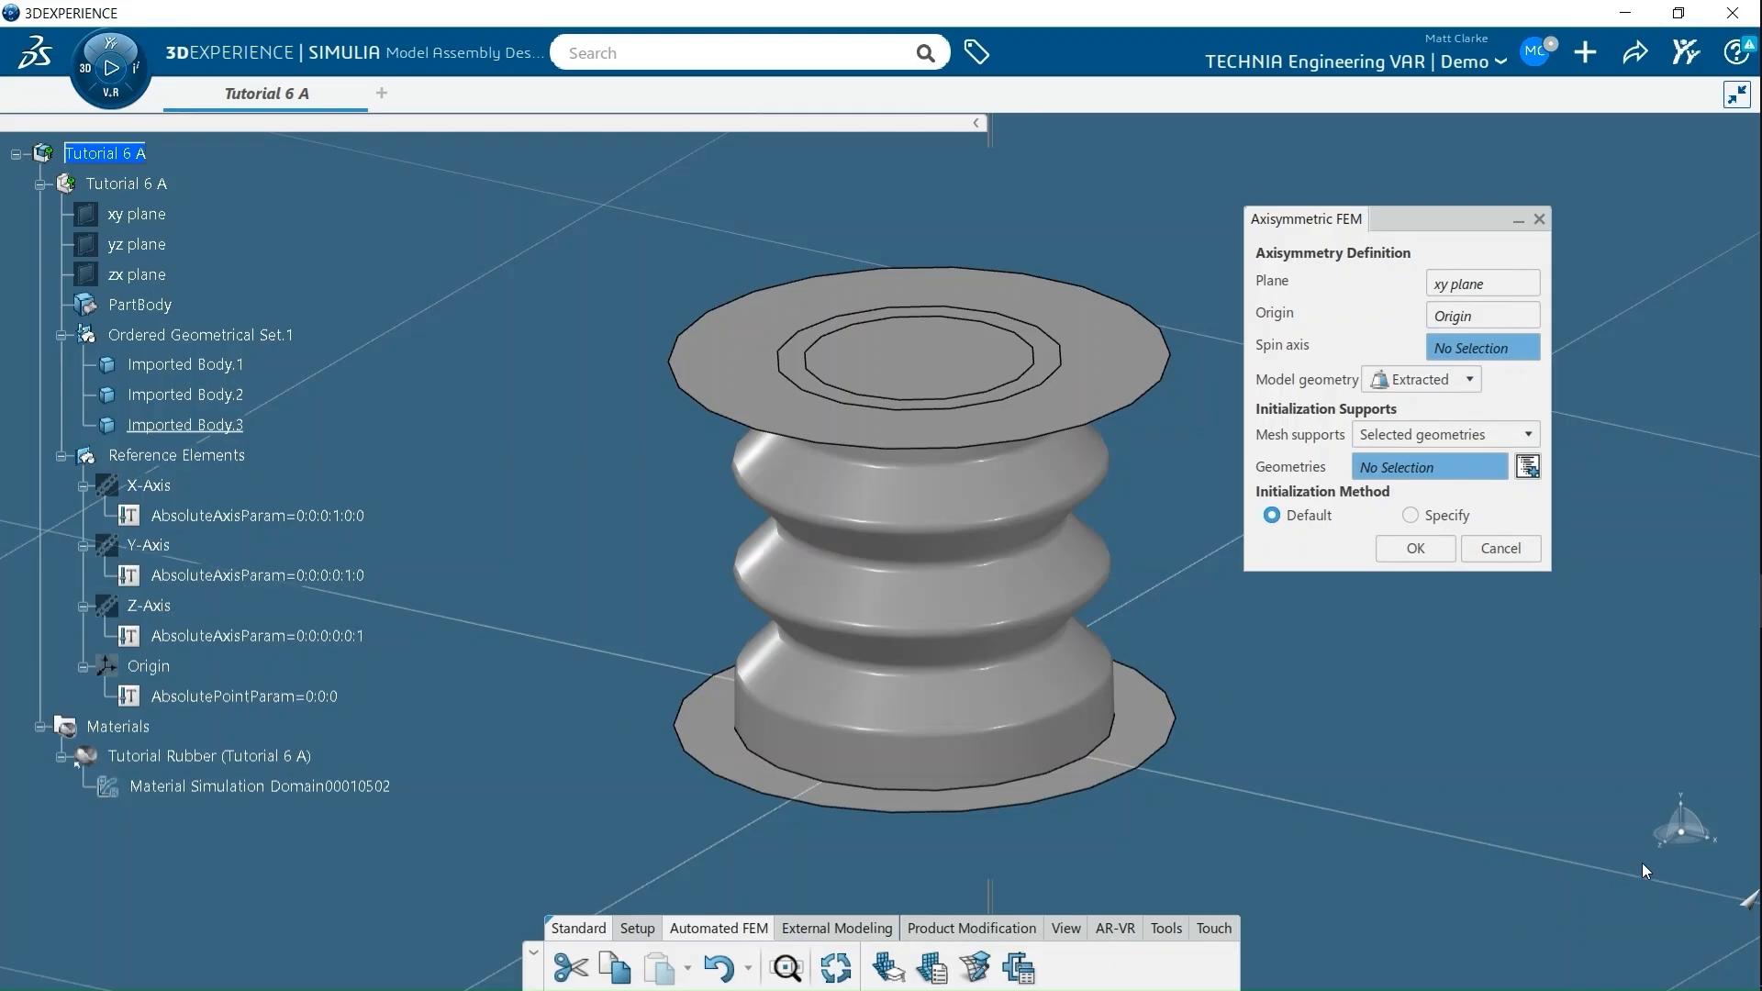
{"action": "left_click", "coordinate": [150, 545]}
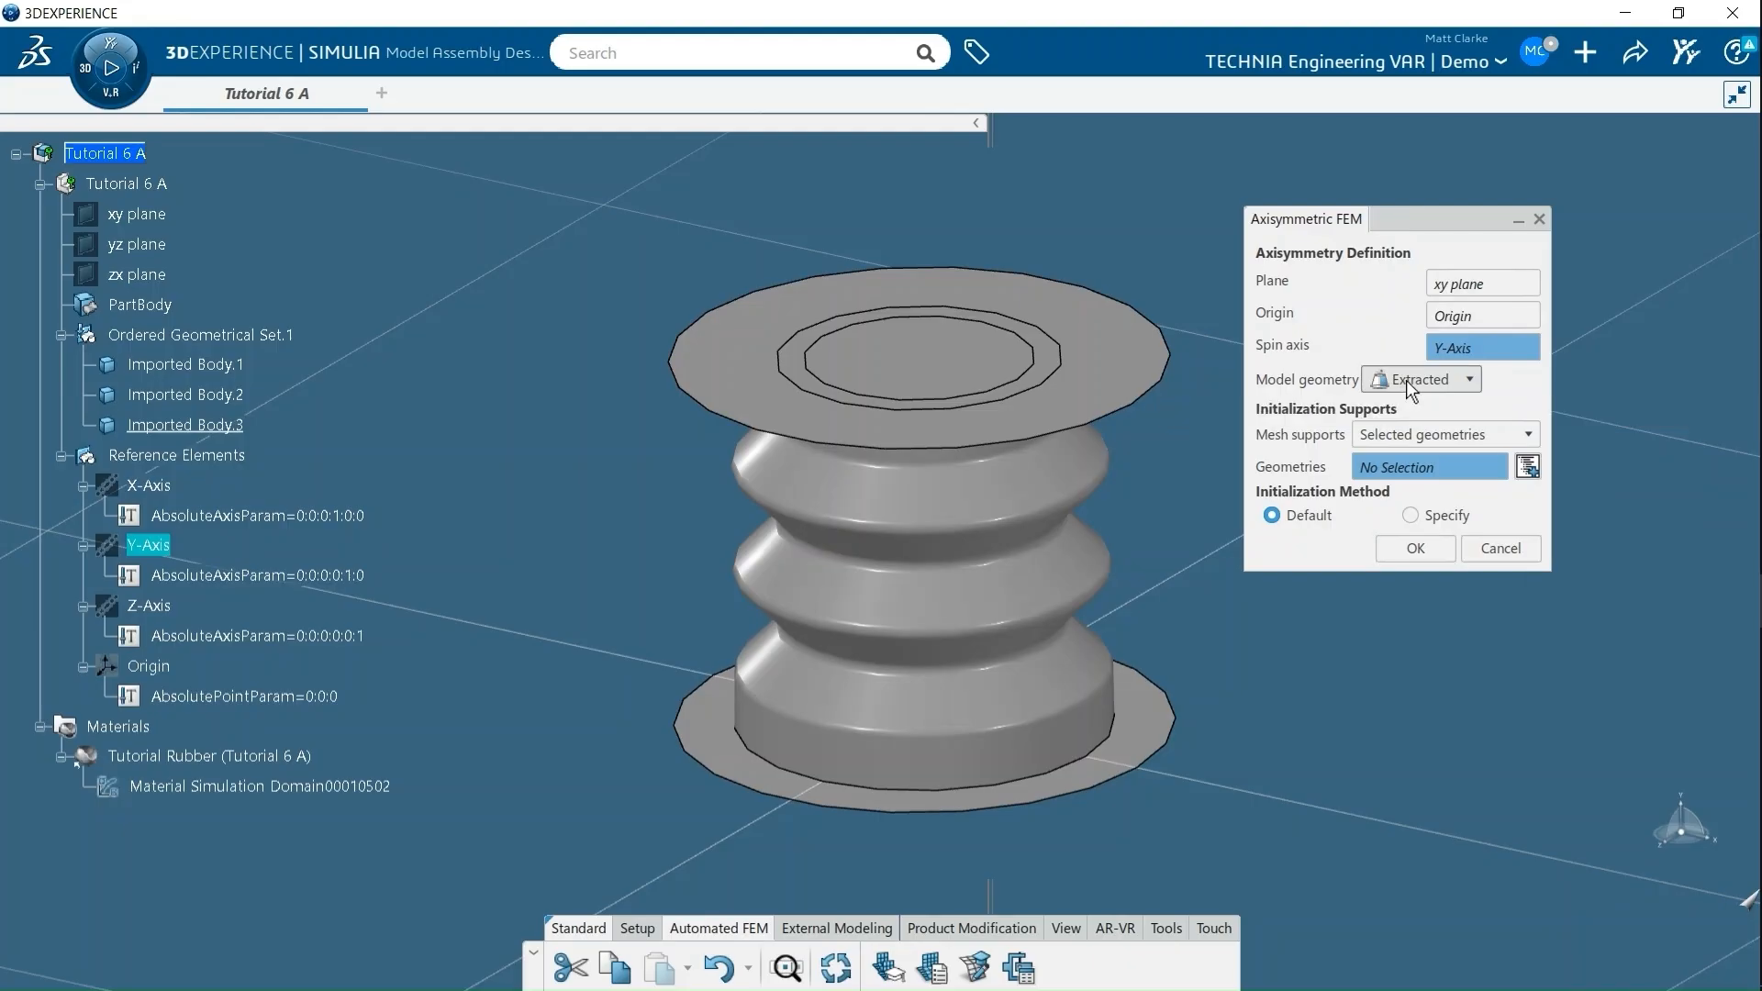
{"action": "left_click", "coordinate": [1421, 439]}
{"action": "left_click", "coordinate": [1403, 484]}
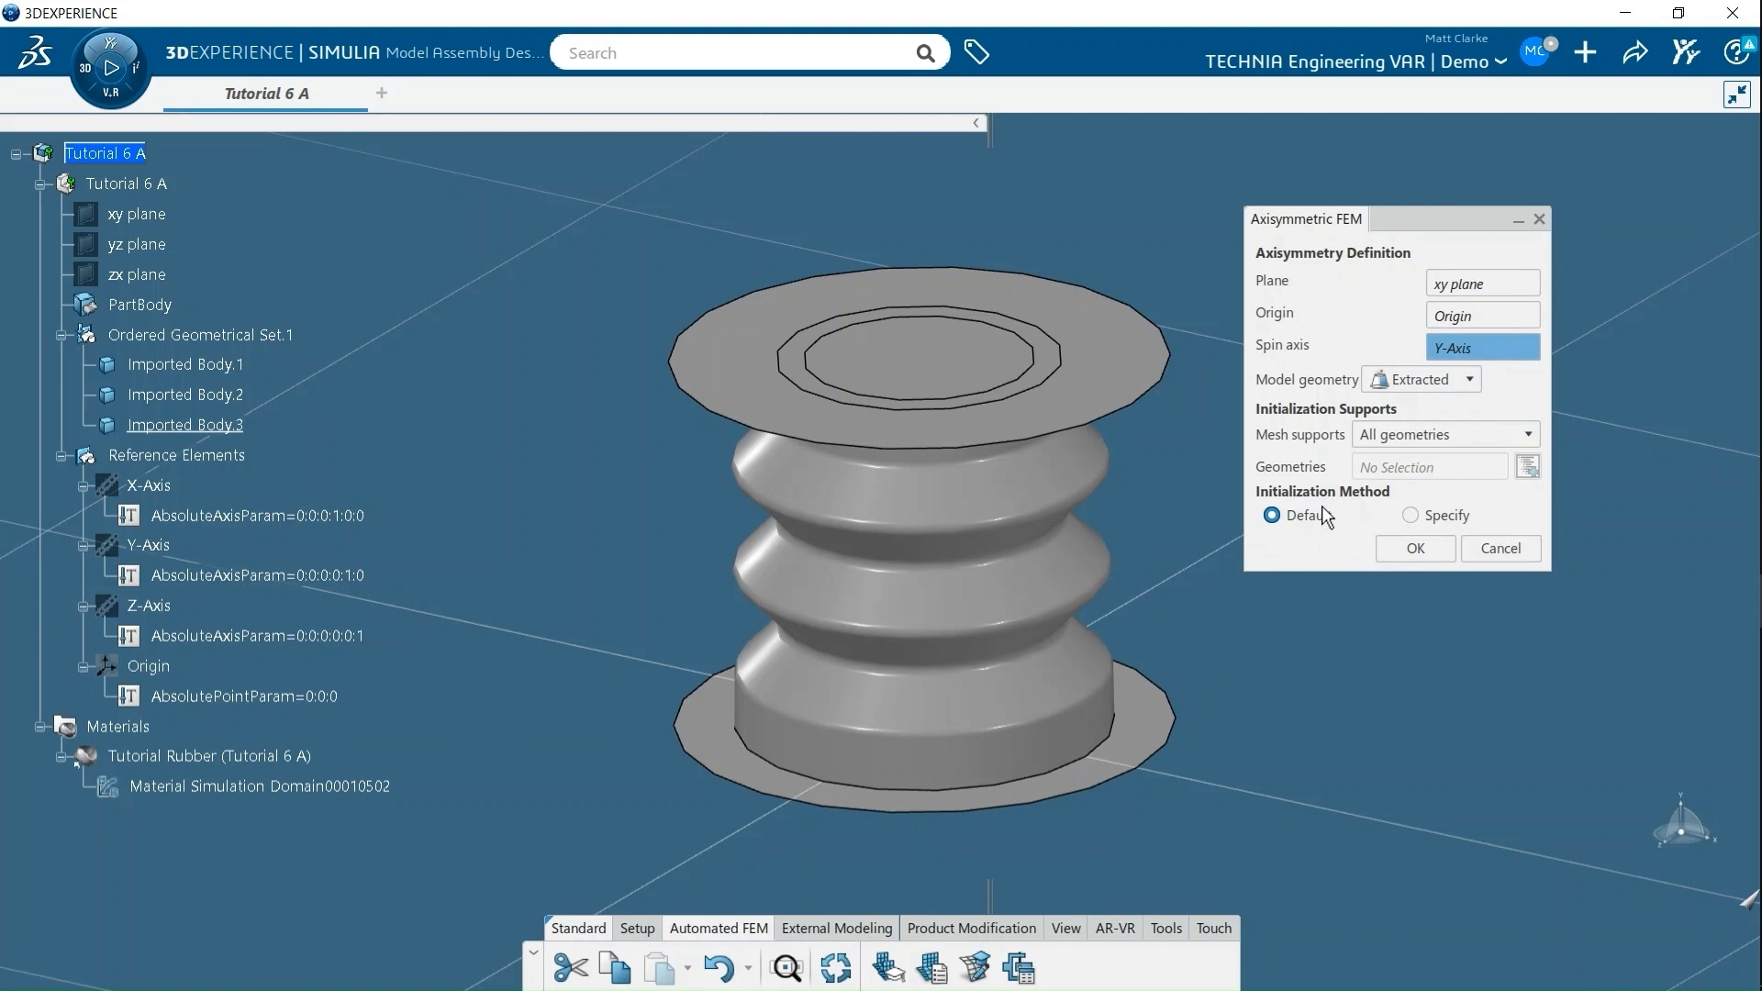
{"action": "left_click", "coordinate": [1413, 549]}
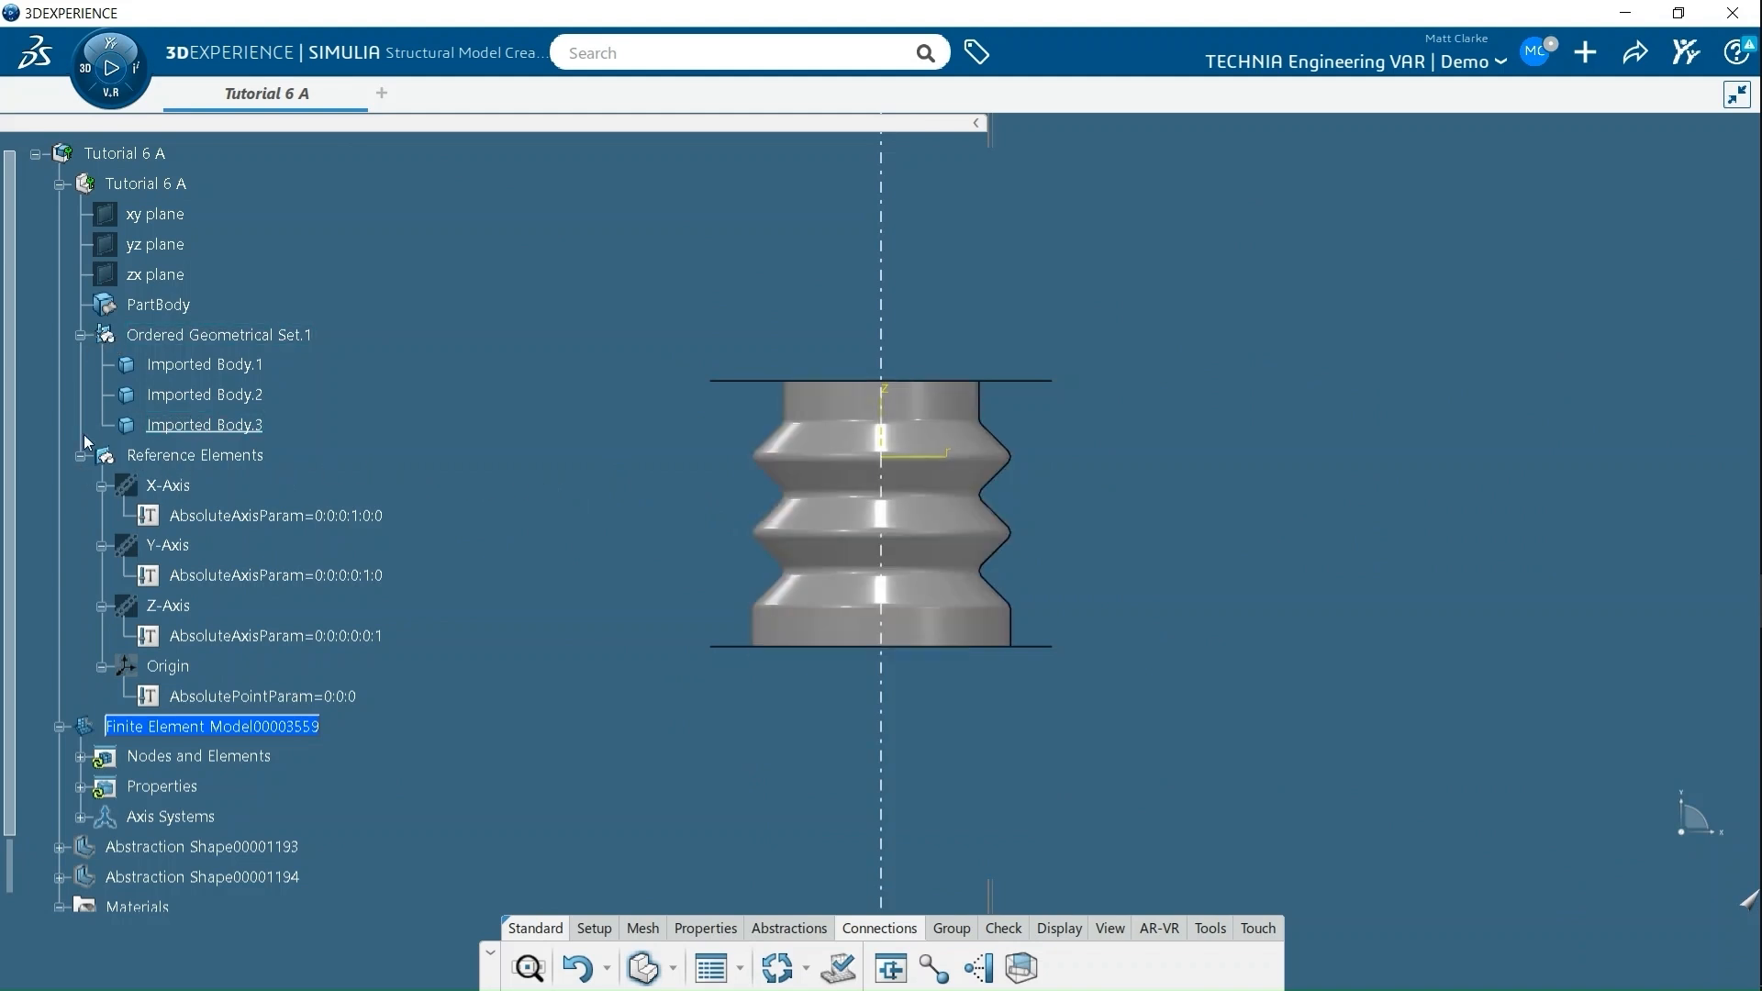
- Examine the meshes under Nodes and Elements of the finite element model
{"action": "left_click", "coordinate": [81, 334]}
{"action": "left_click", "coordinate": [61, 364]}
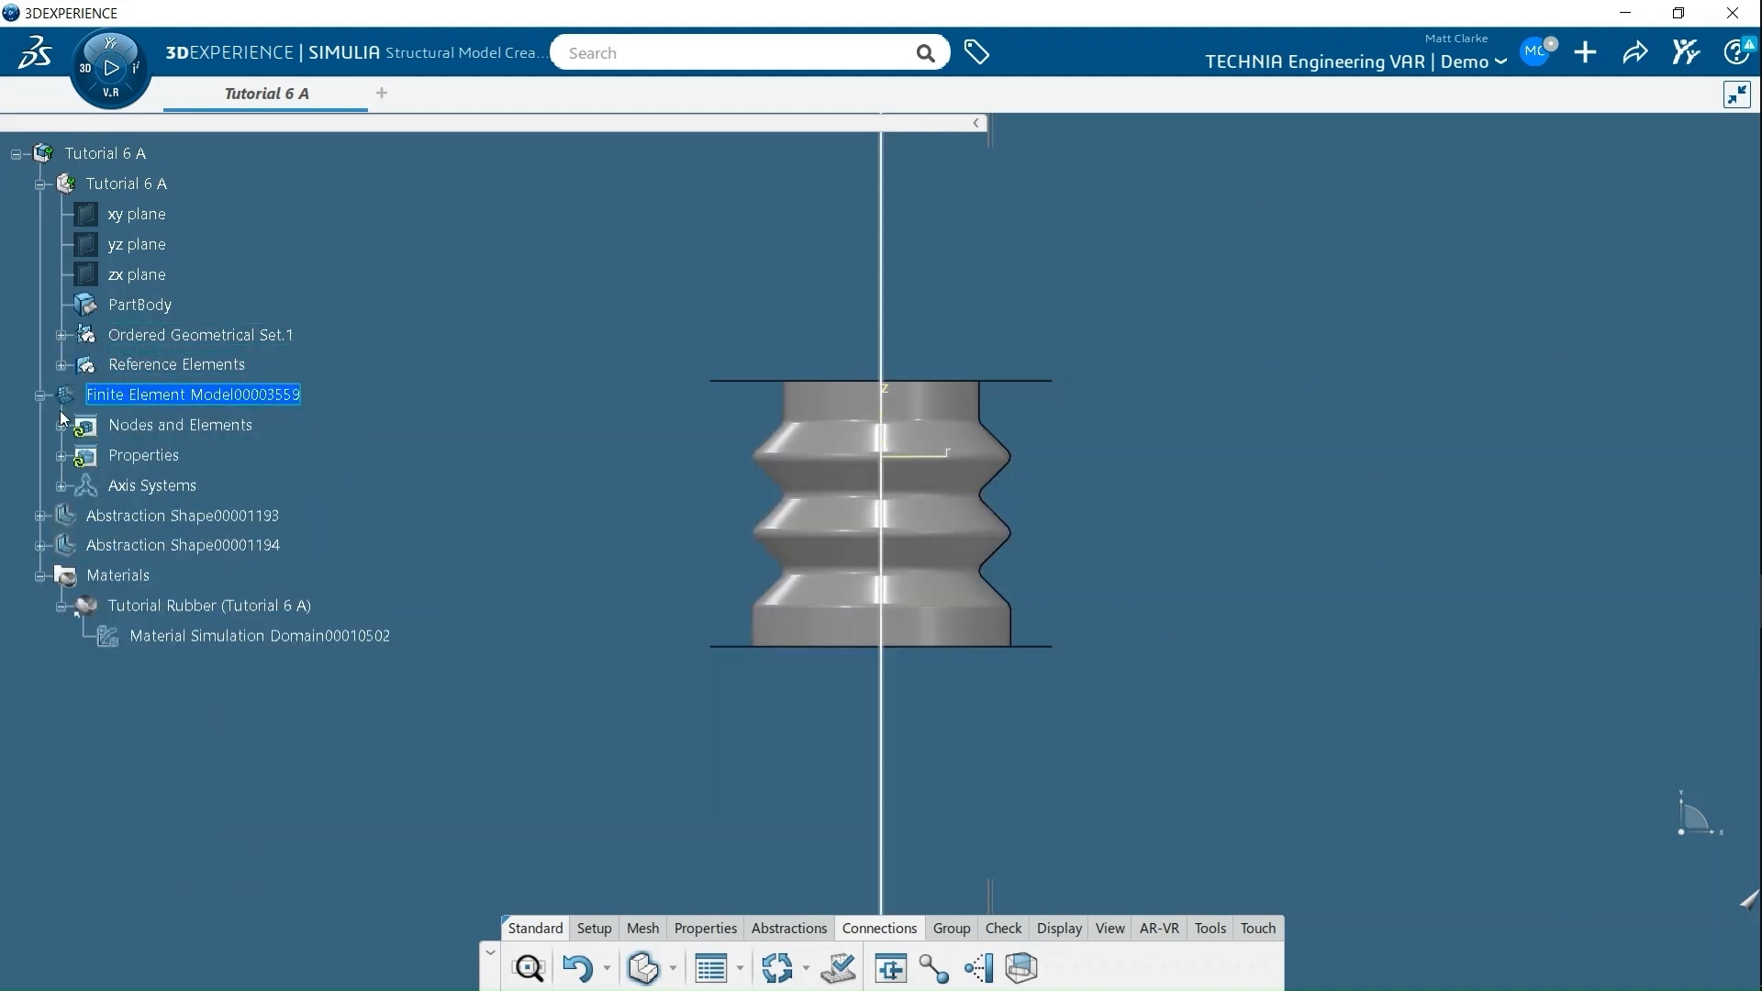
{"action": "left_click", "coordinate": [62, 425]}
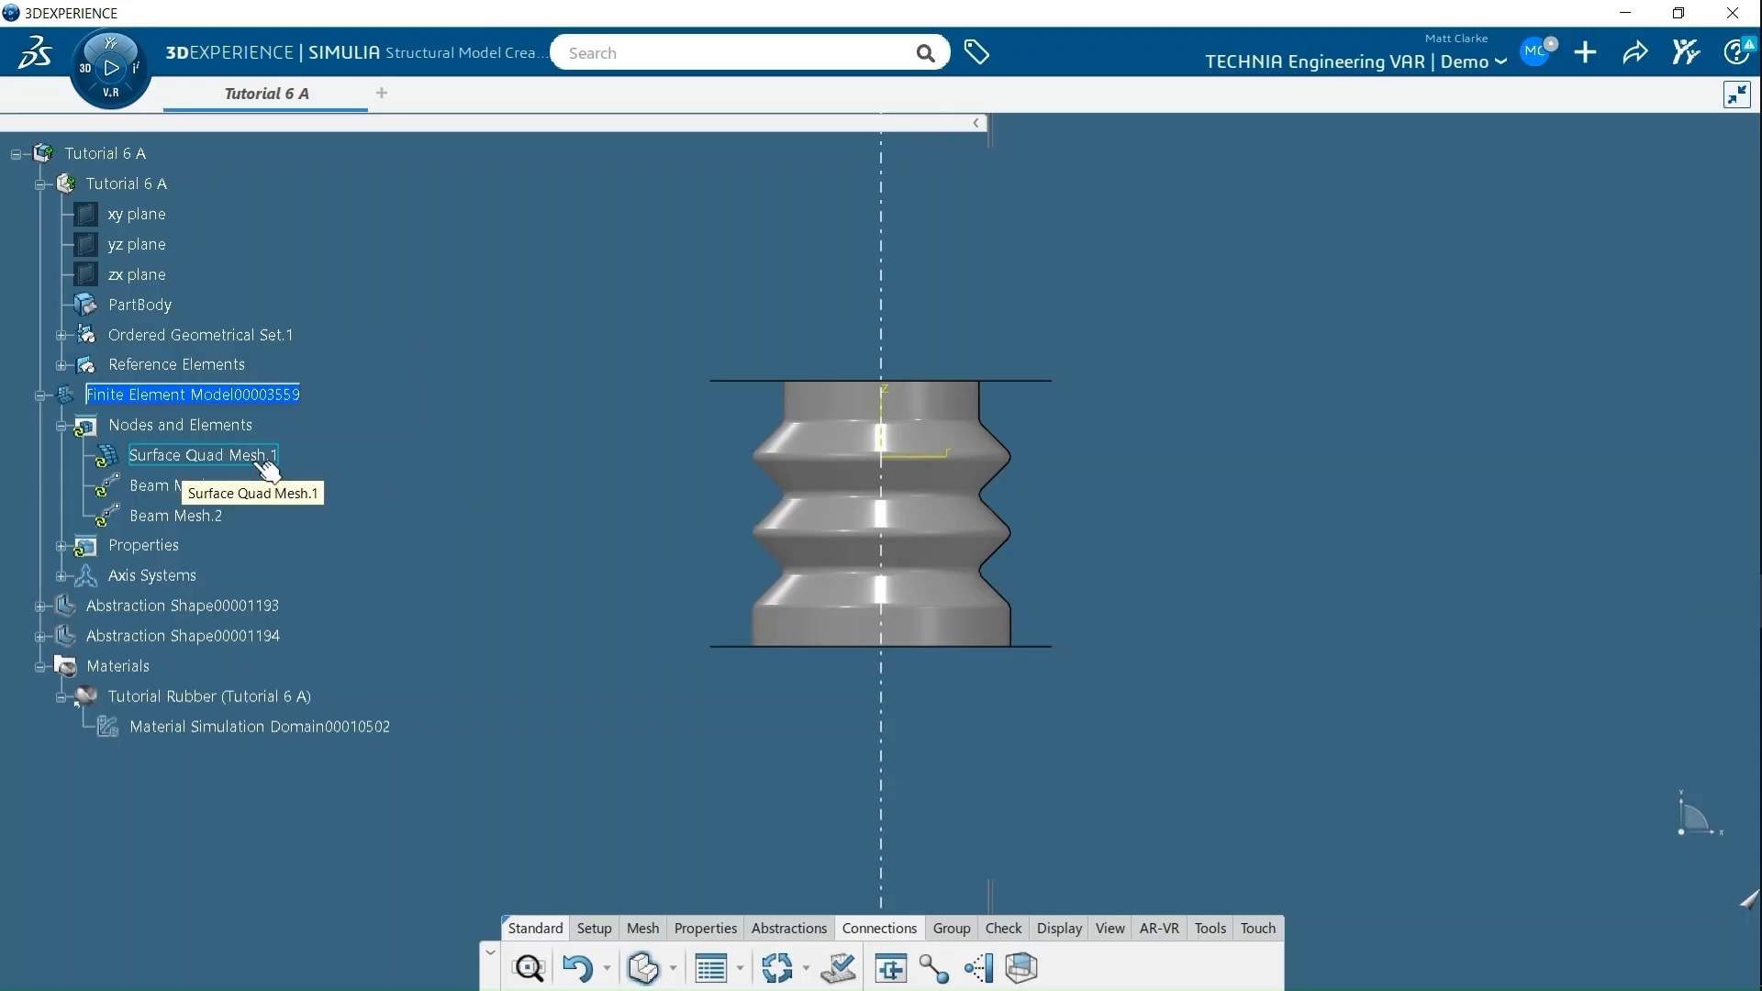
{"action": "left_click", "coordinate": [61, 426]}
- Delete Shell Section.1 and Shell Section.2 from the finite element model's properties and update the model
{"action": "left_click", "coordinate": [61, 455]}
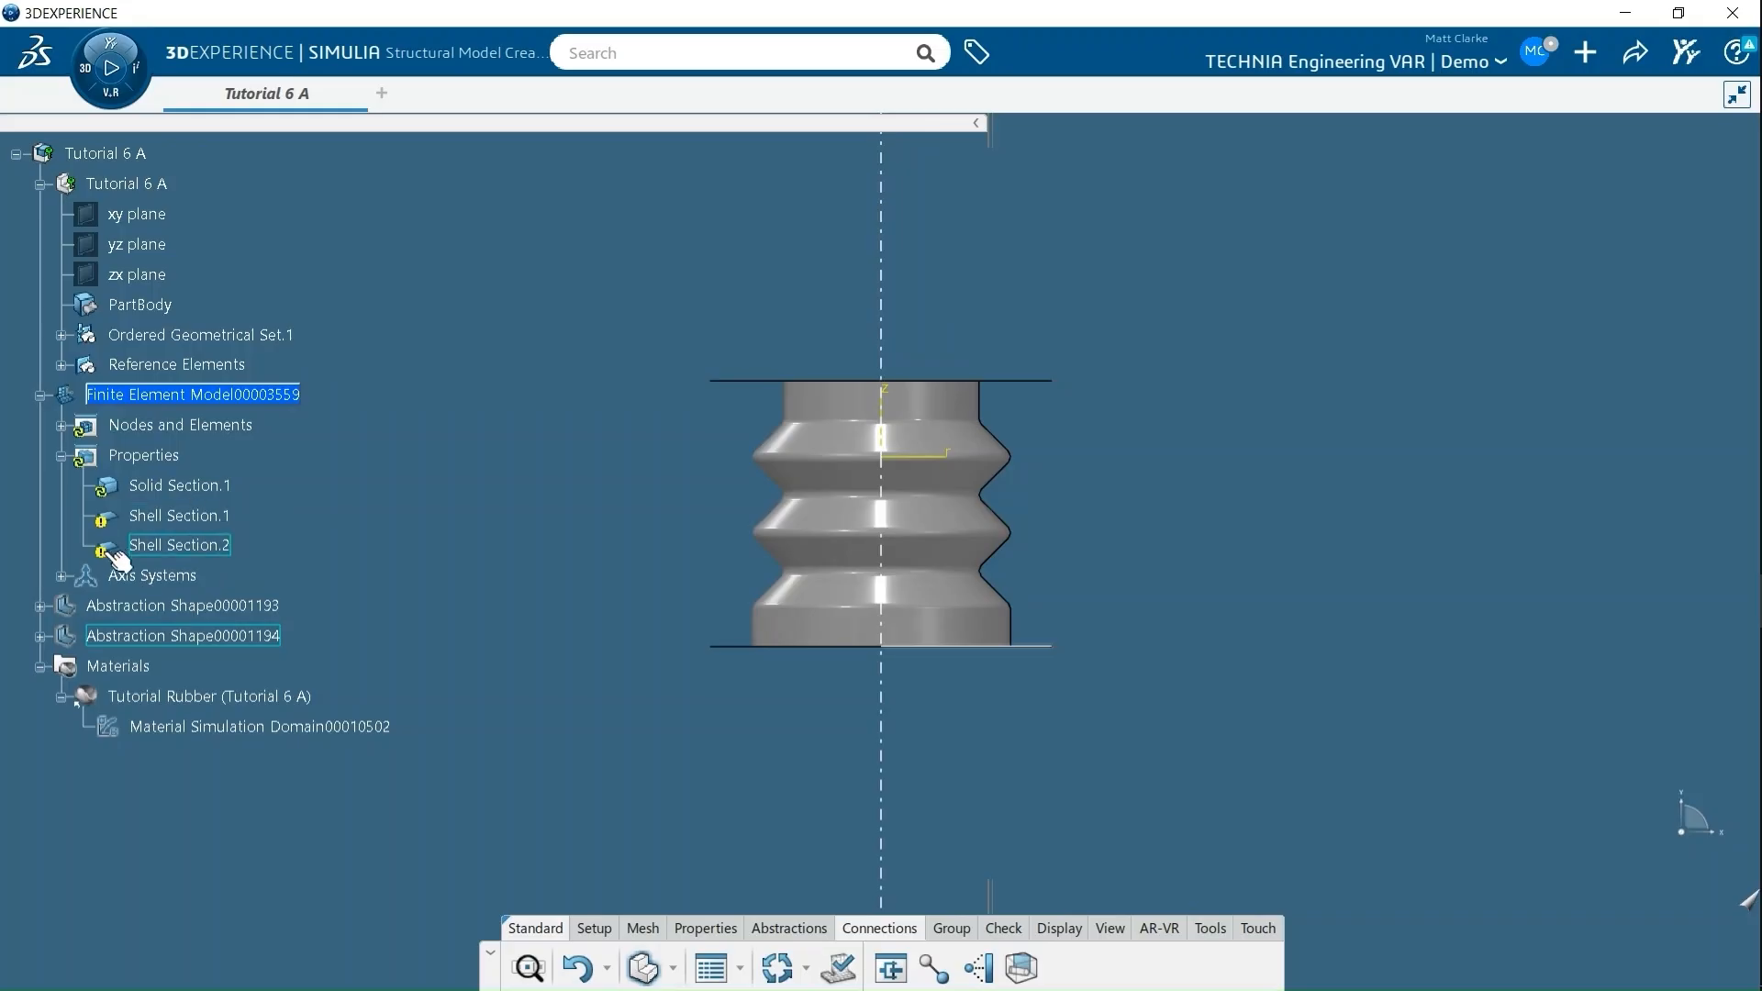
{"action": "left_click", "coordinate": [188, 548]}
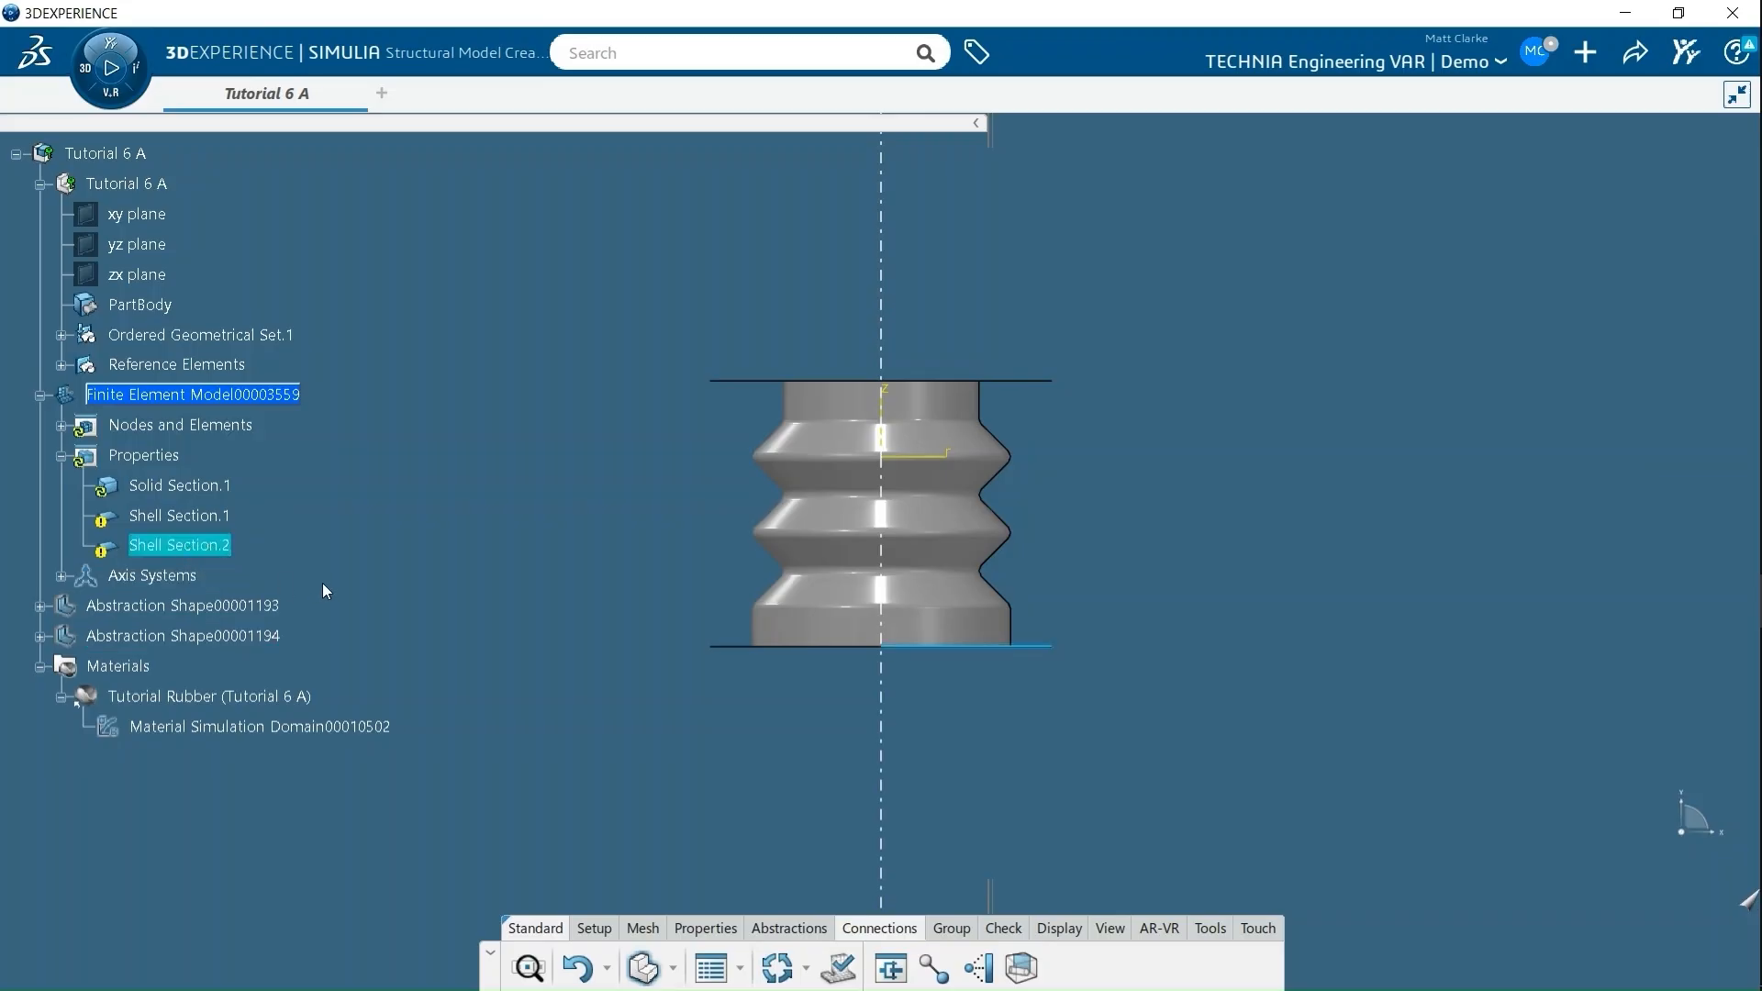
{"action": "left_click", "coordinate": [217, 521], "text": "ctrl"}
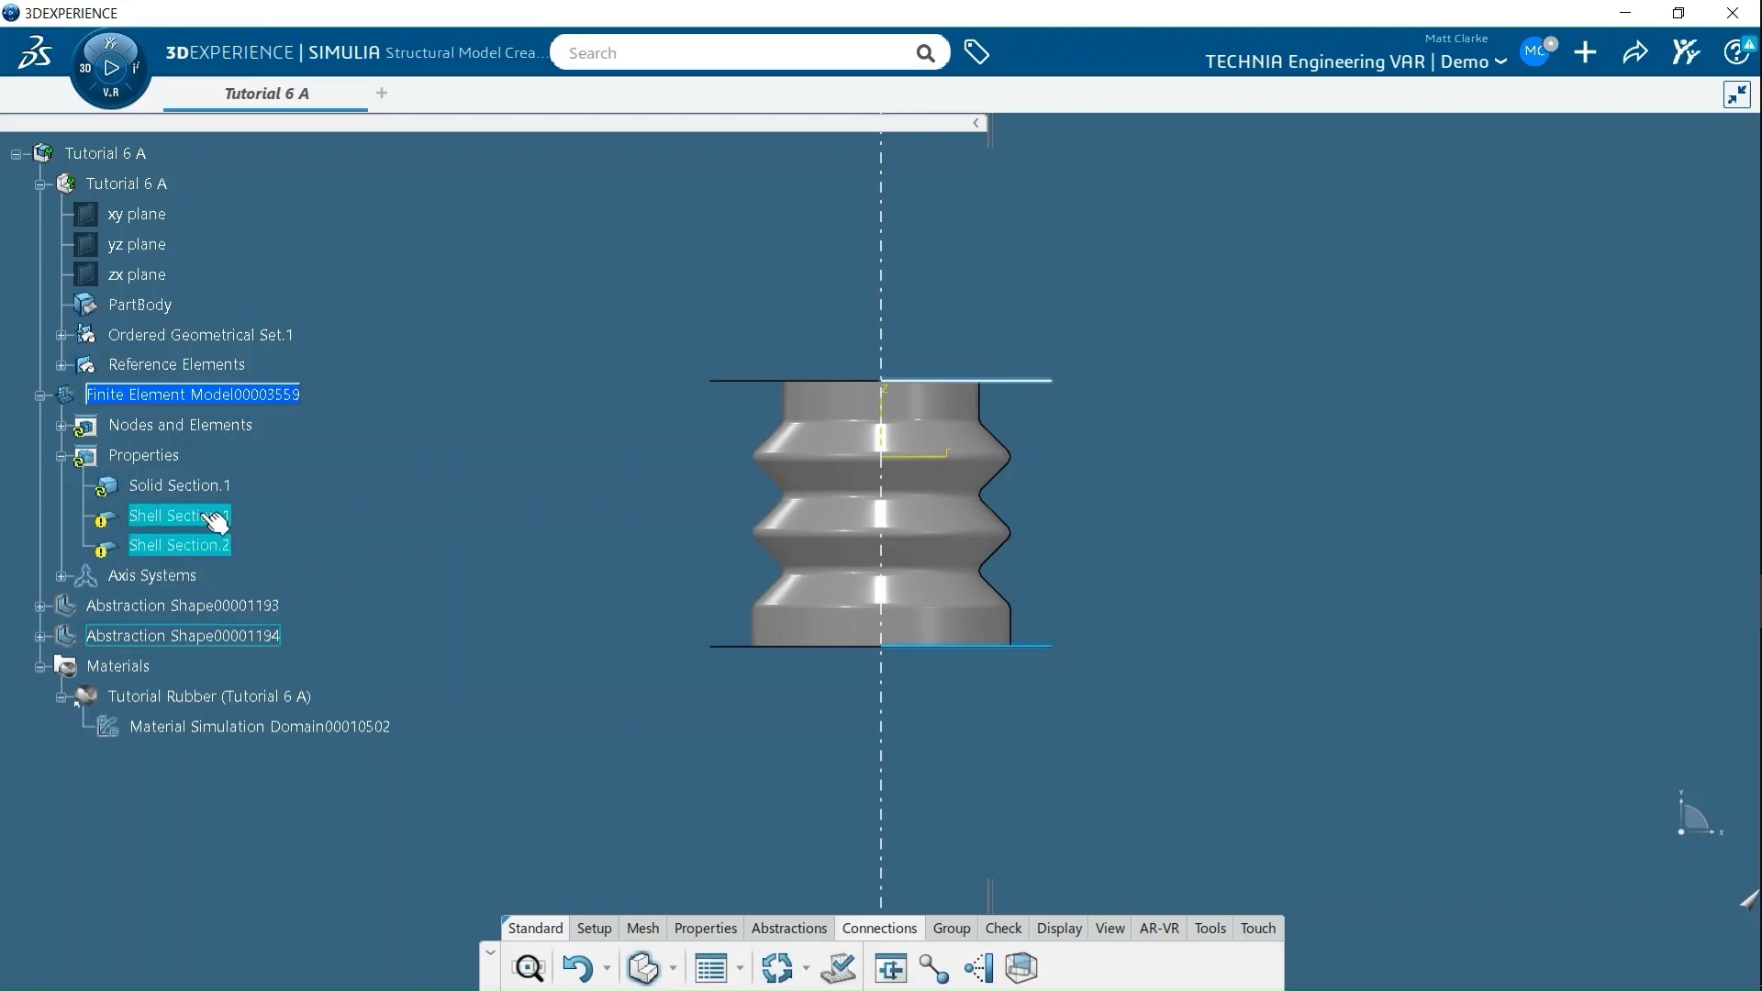
{"action": "right_click", "coordinate": [207, 515]}
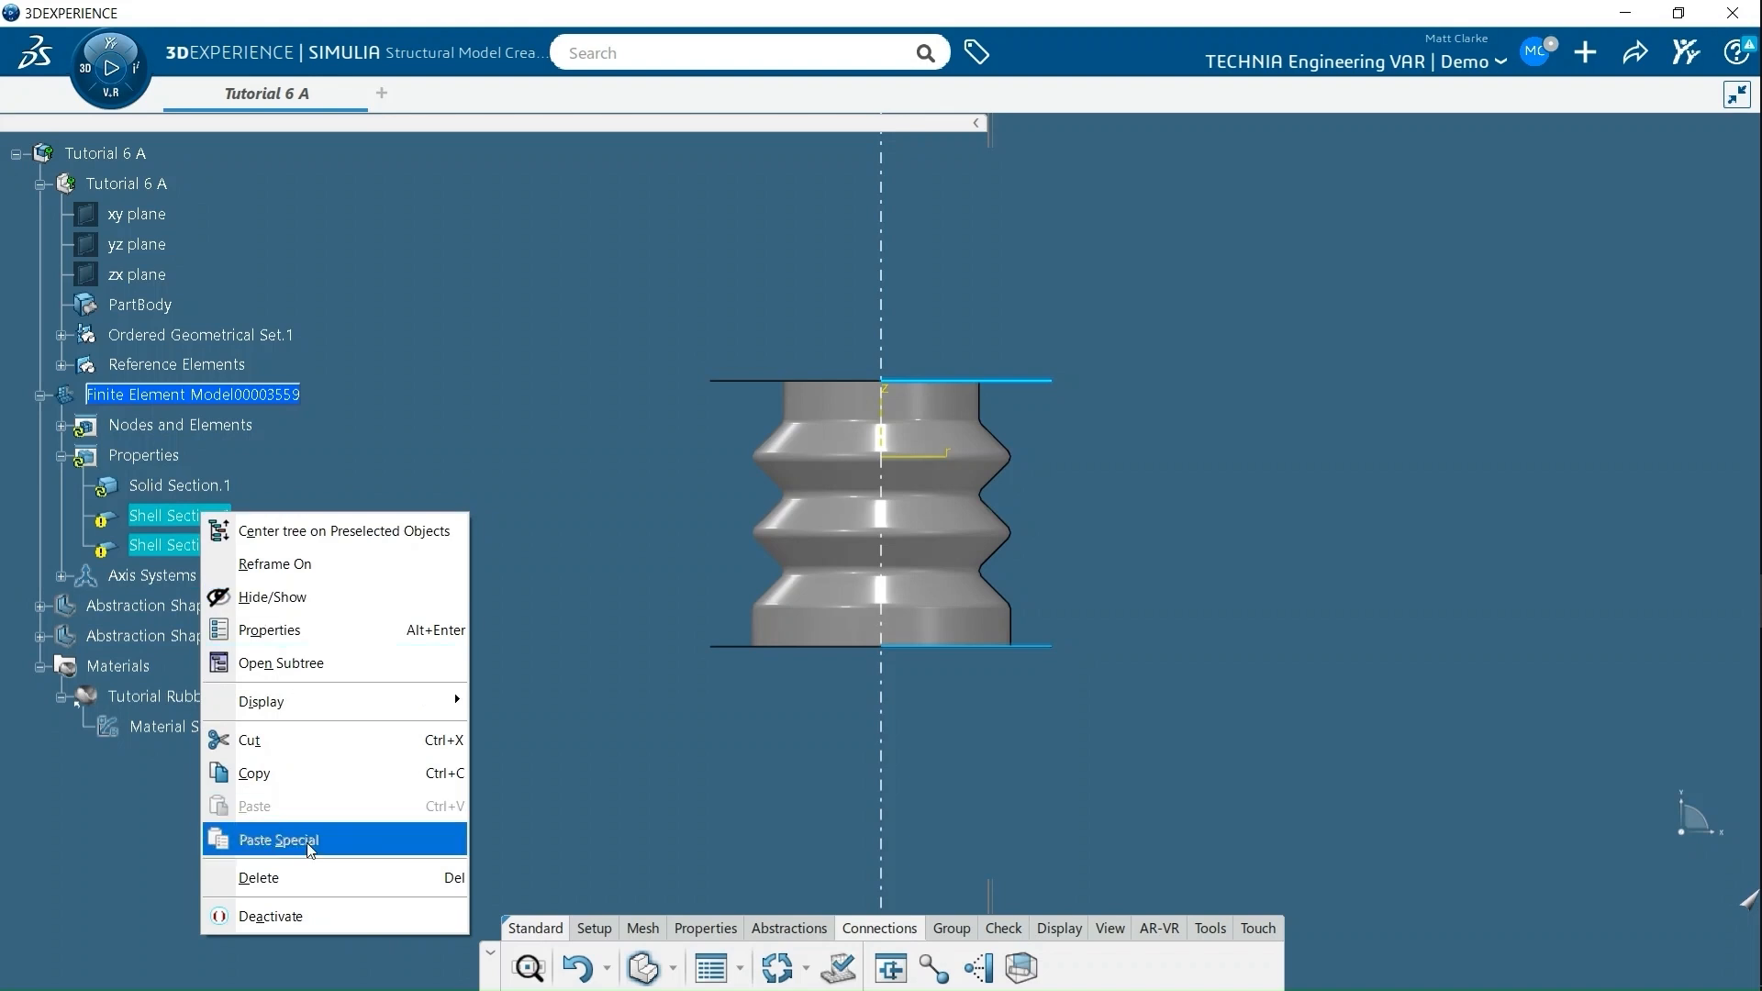
{"action": "left_click", "coordinate": [321, 883]}
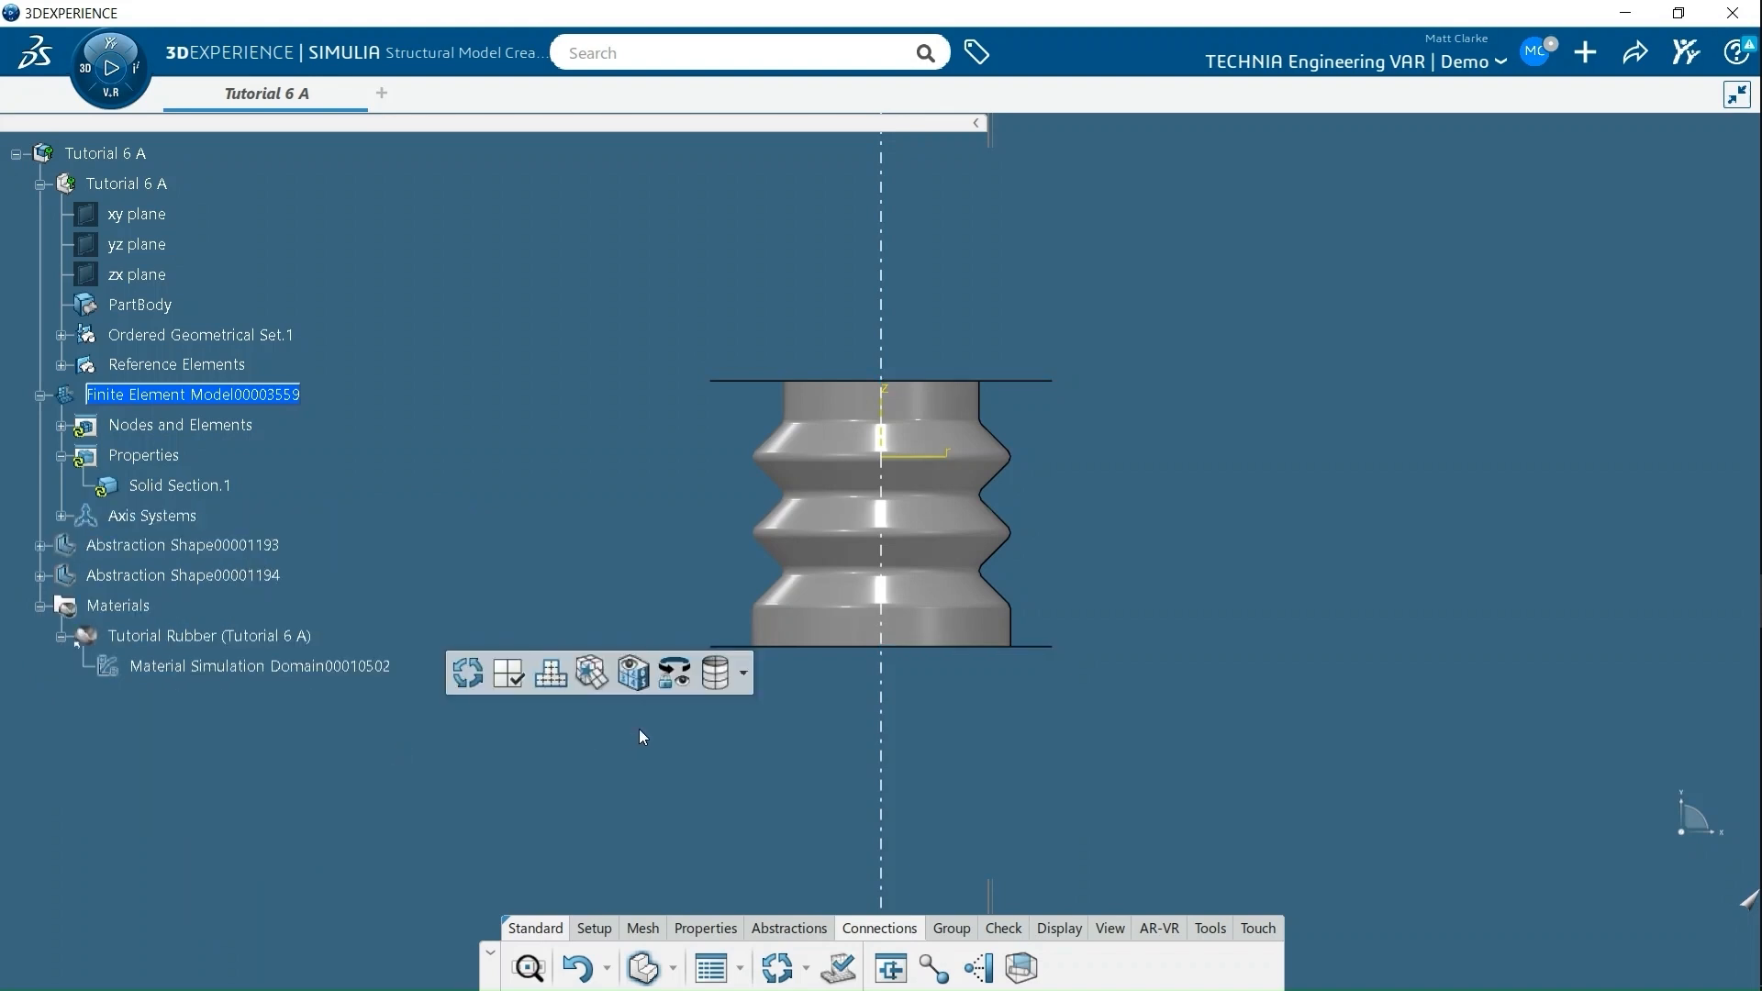
{"action": "left_click", "coordinate": [796, 968]}
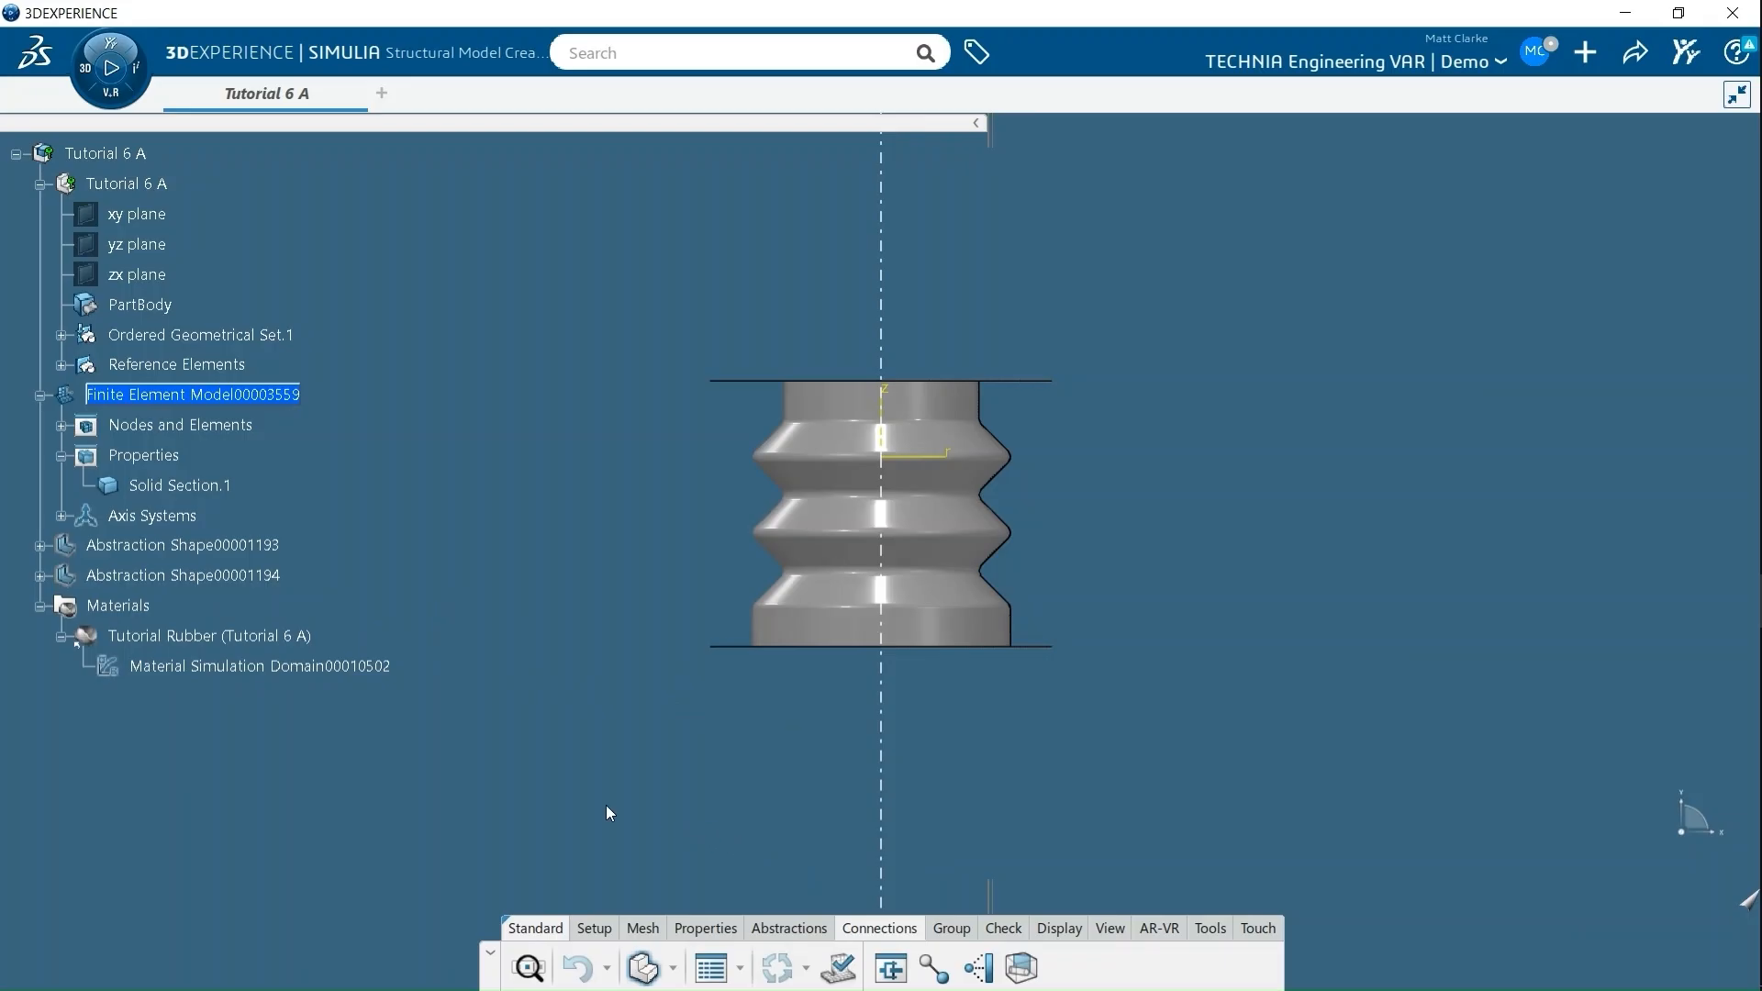
- Create a rigid body supported by Beam Mesh.1 with its reference point at the Center of Mass
{"action": "left_click", "coordinate": [785, 932]}
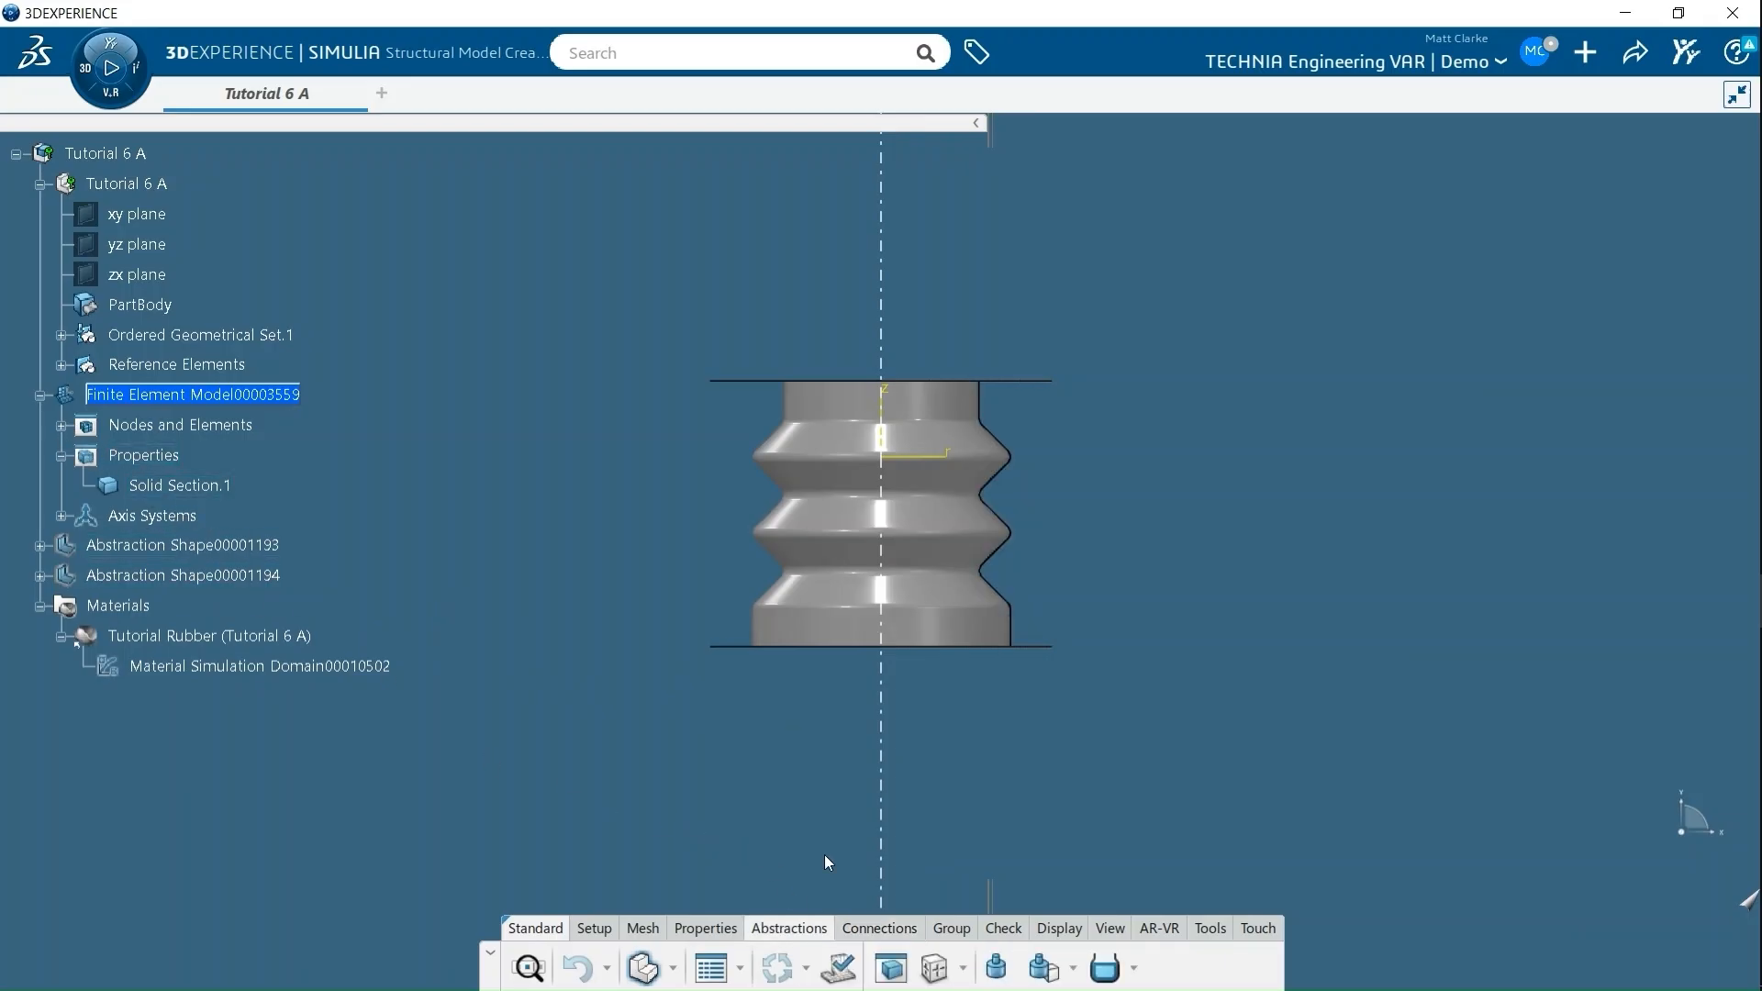
{"action": "left_click", "coordinate": [967, 967]}
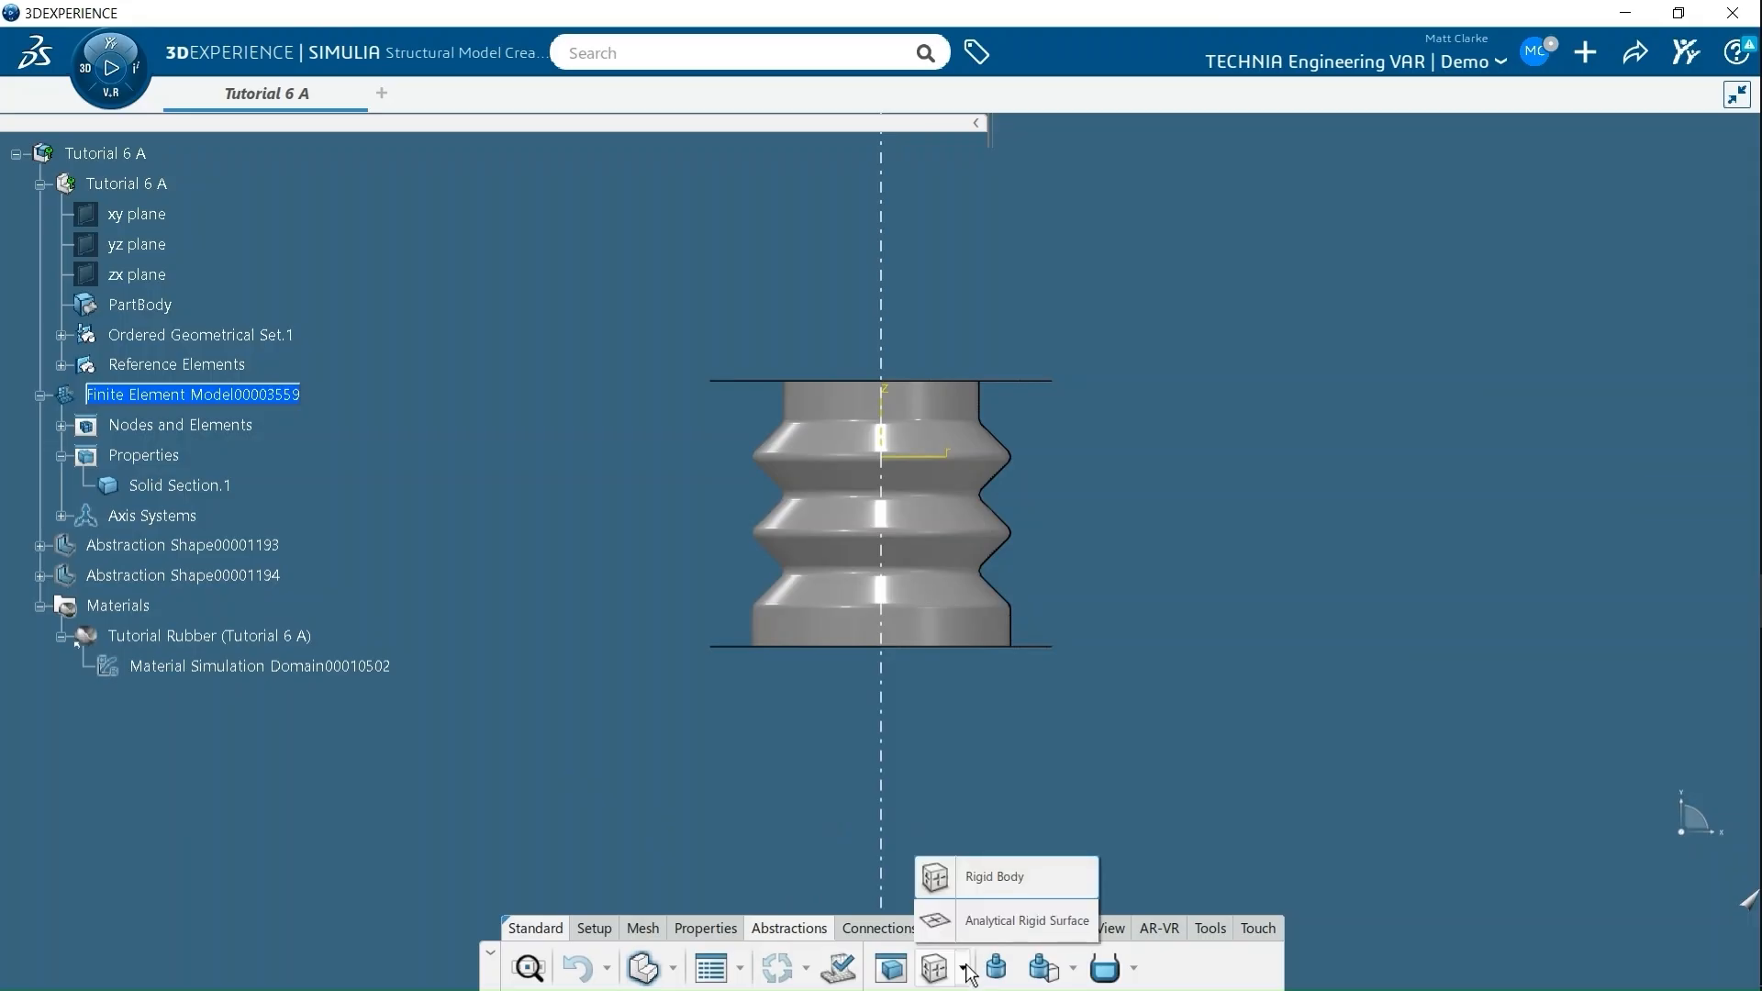
{"action": "left_click", "coordinate": [973, 881]}
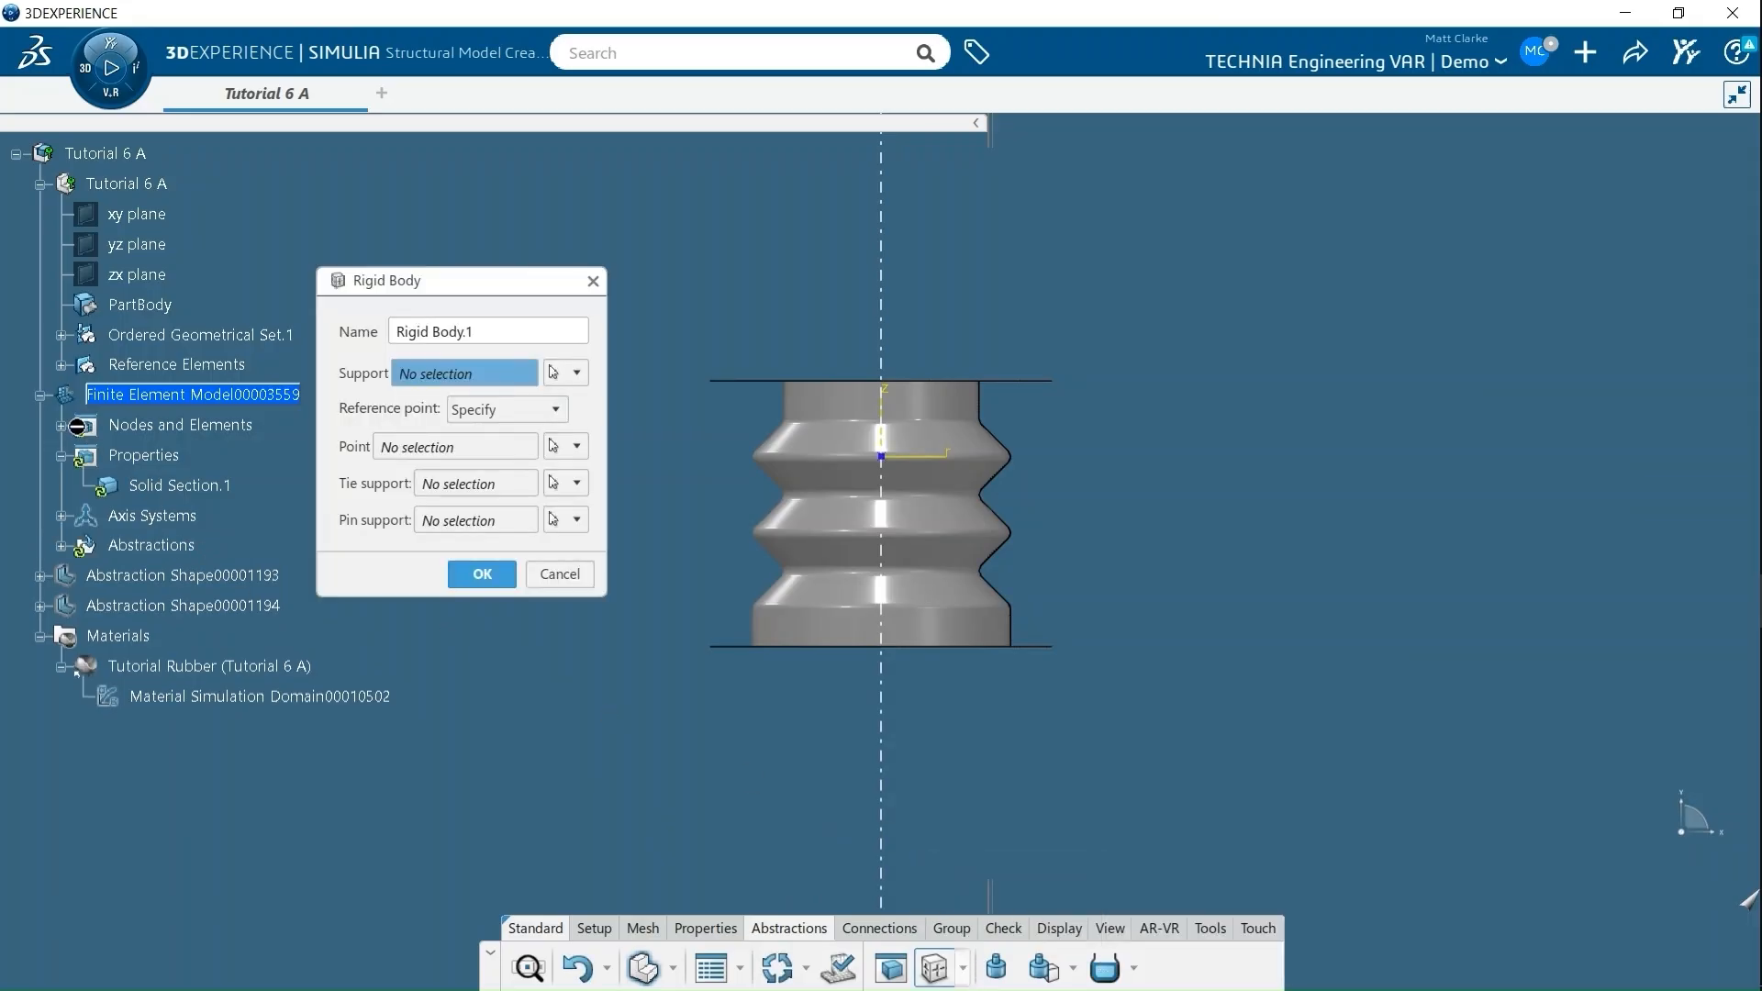
{"action": "left_click", "coordinate": [62, 426]}
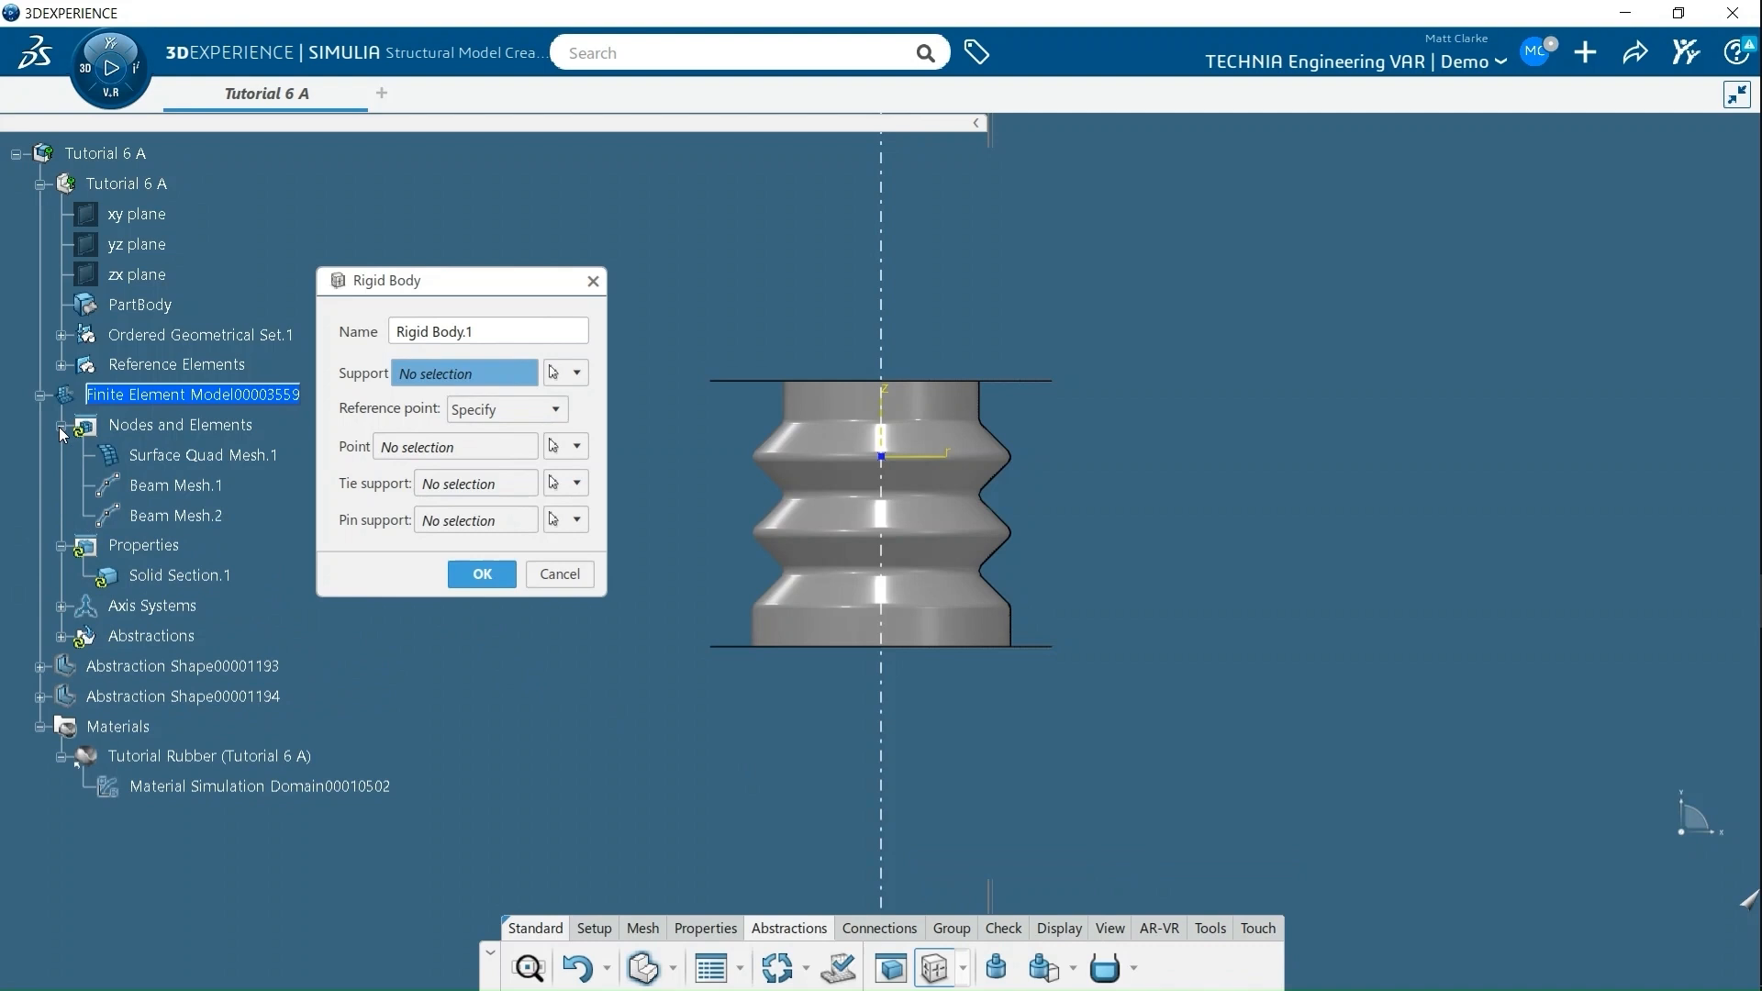
{"action": "left_click", "coordinate": [197, 485]}
{"action": "left_click", "coordinate": [500, 410]}
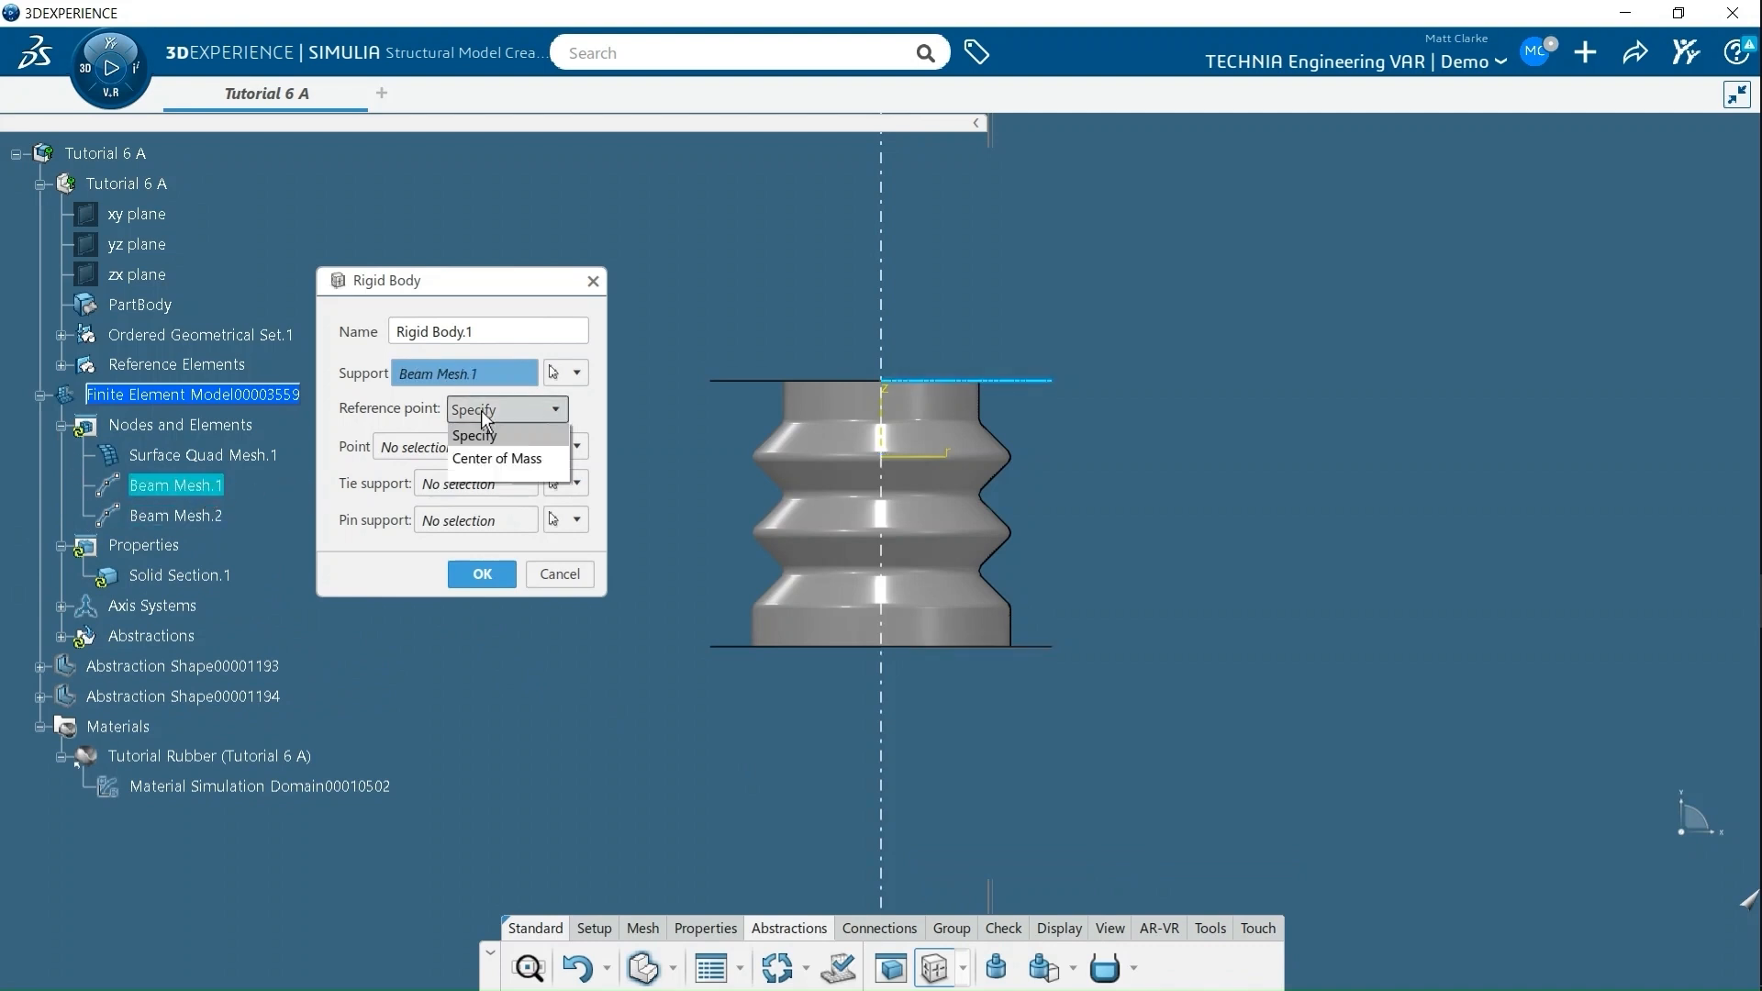
{"action": "left_click", "coordinate": [496, 459]}
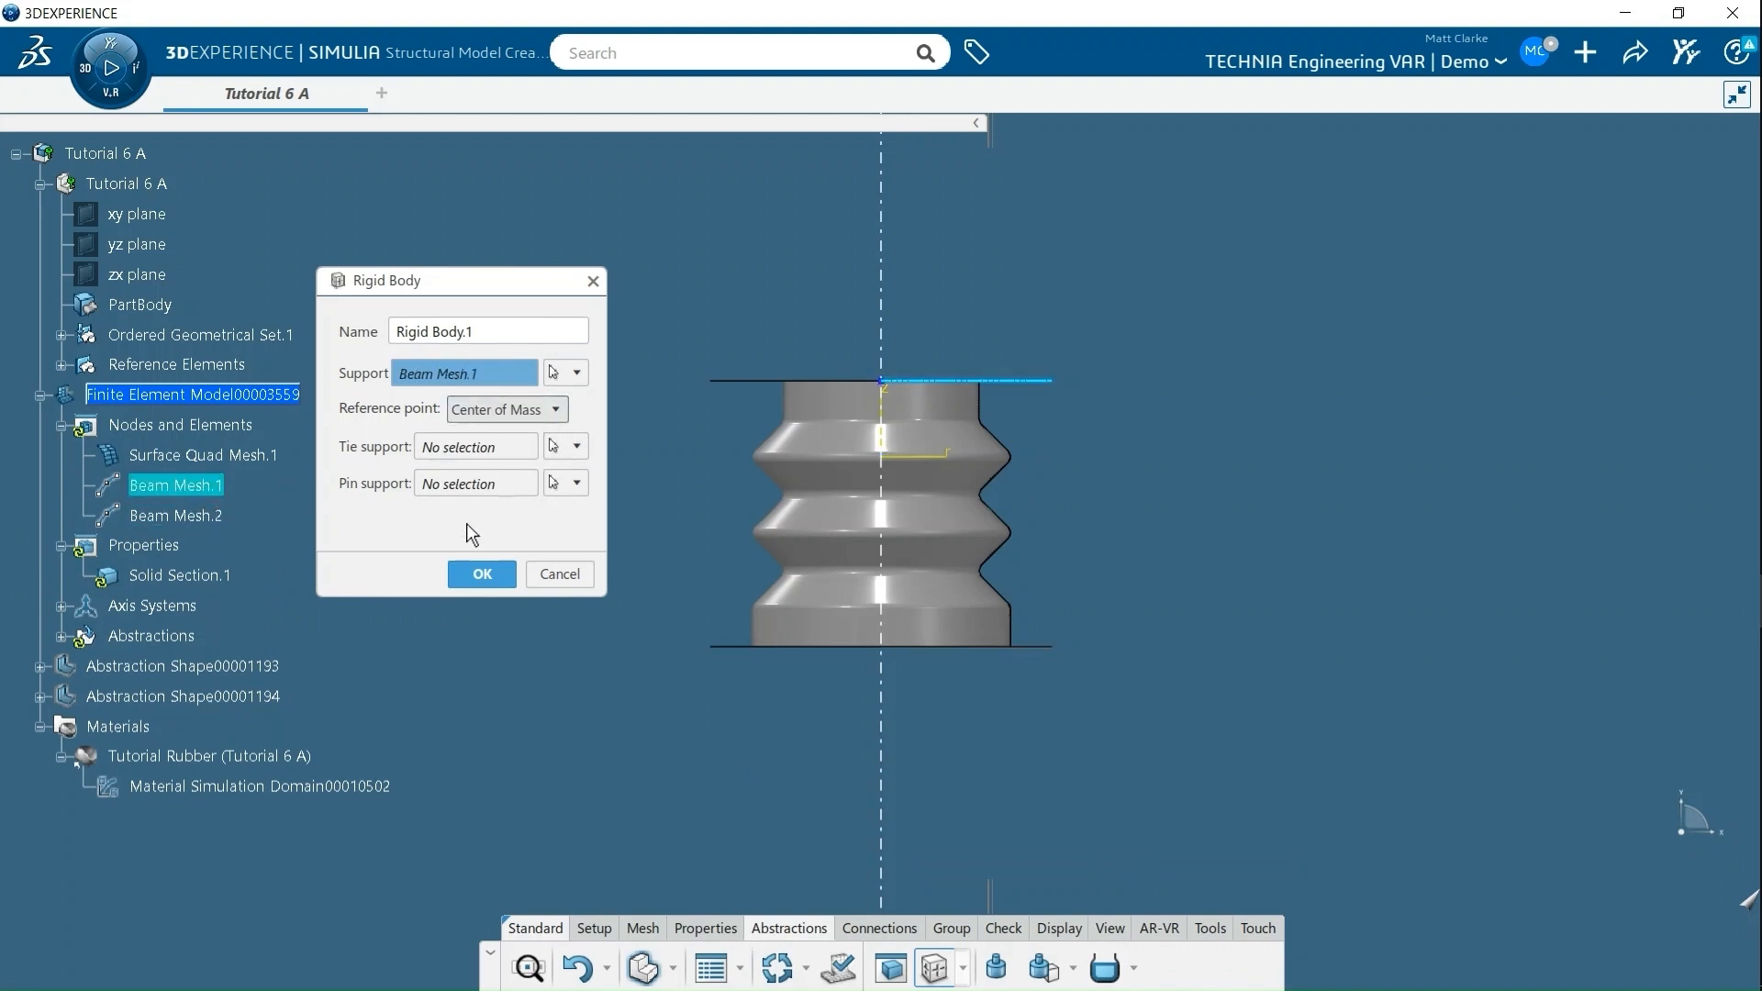
{"action": "left_click", "coordinate": [482, 574]}
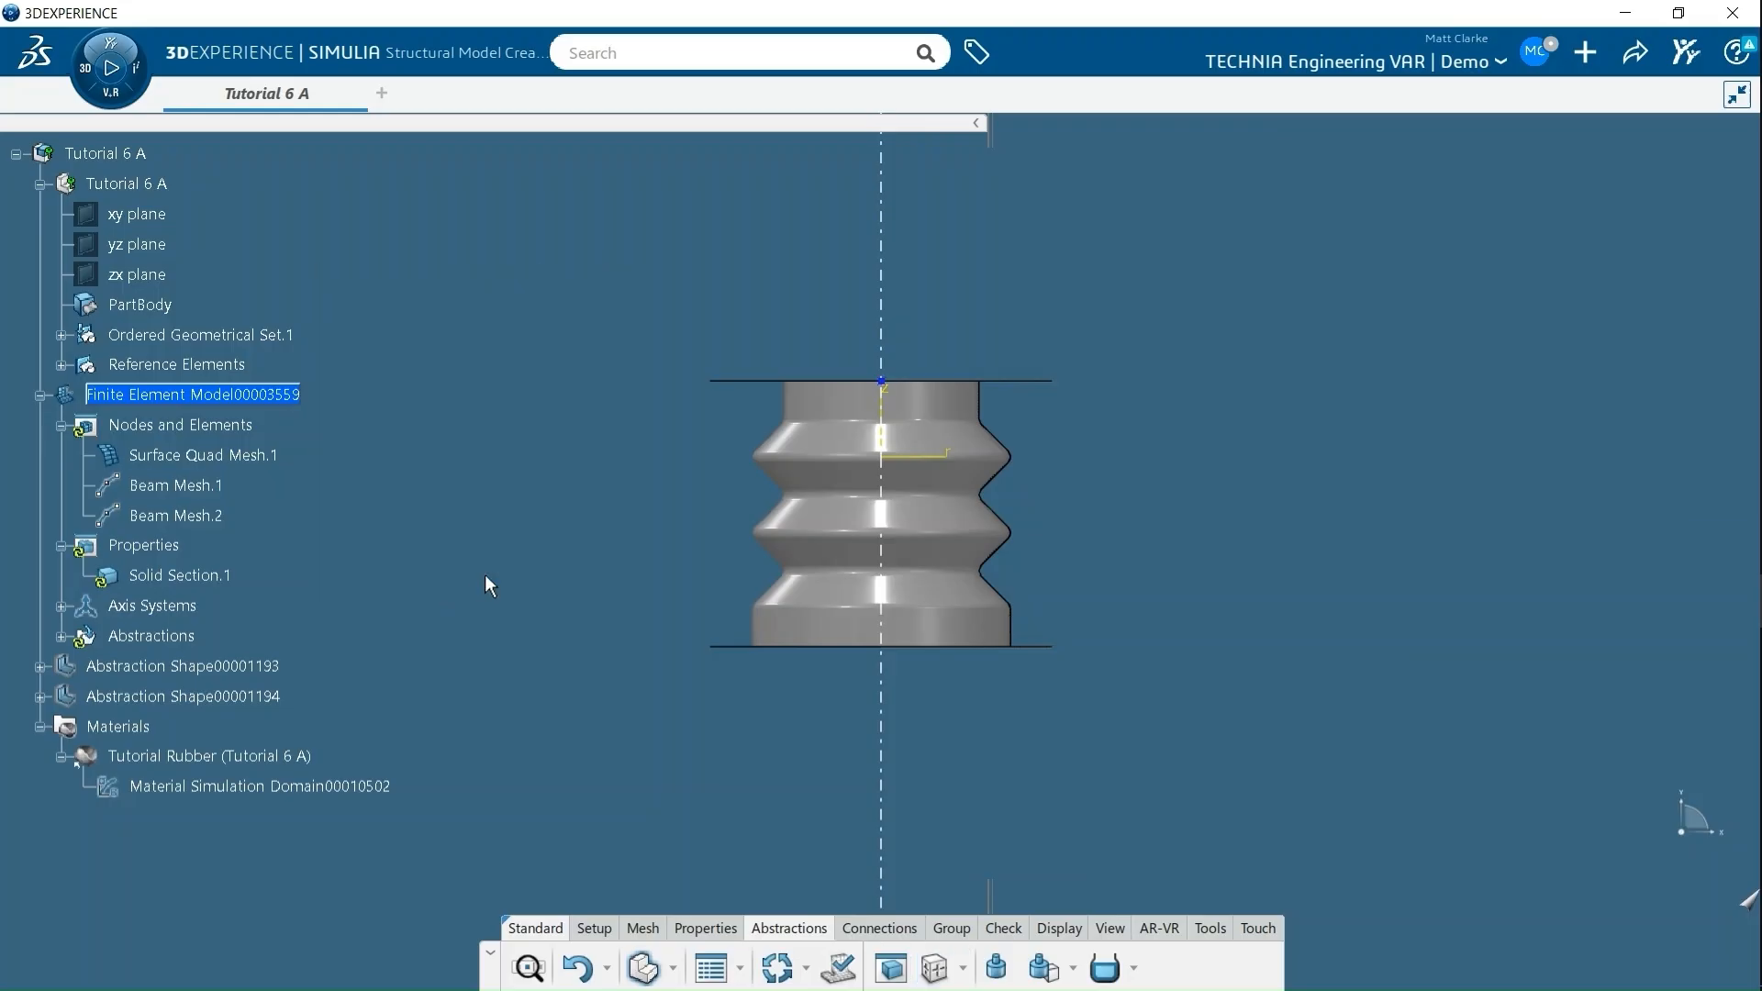
- Create a second rigid body supported by Beam Mesh.2 with its reference point at the Center of Mass
{"action": "left_click", "coordinate": [927, 975]}
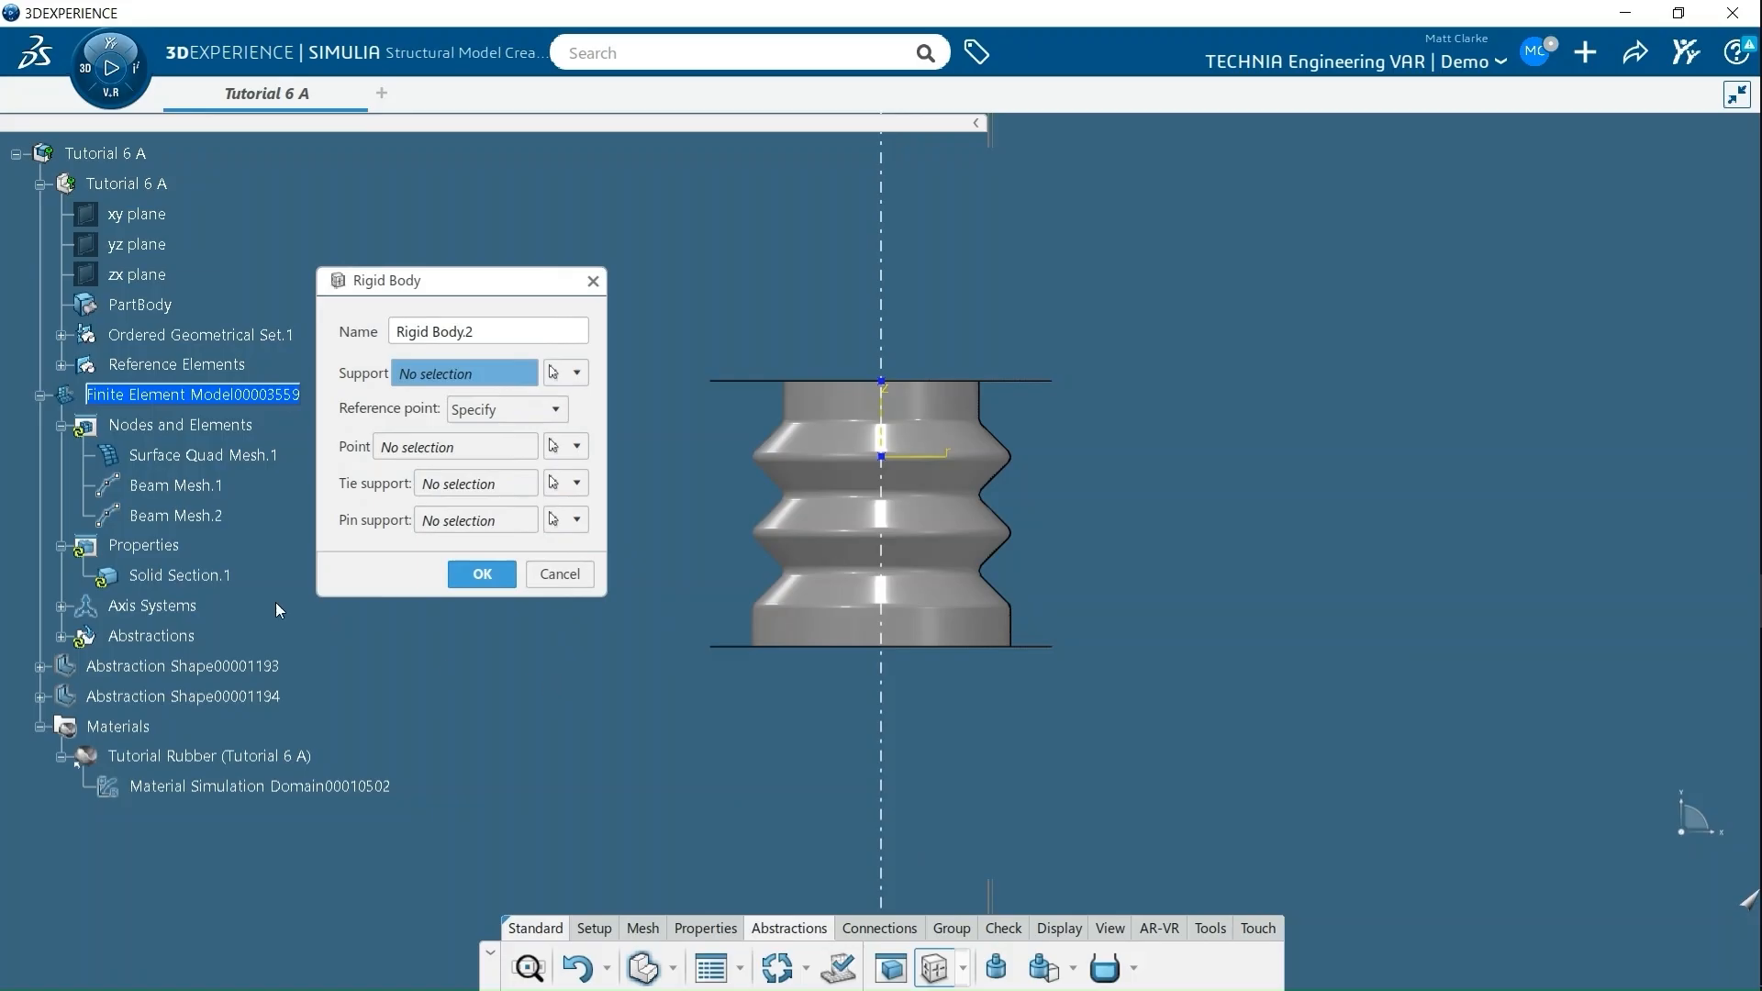
{"action": "left_click", "coordinate": [220, 515]}
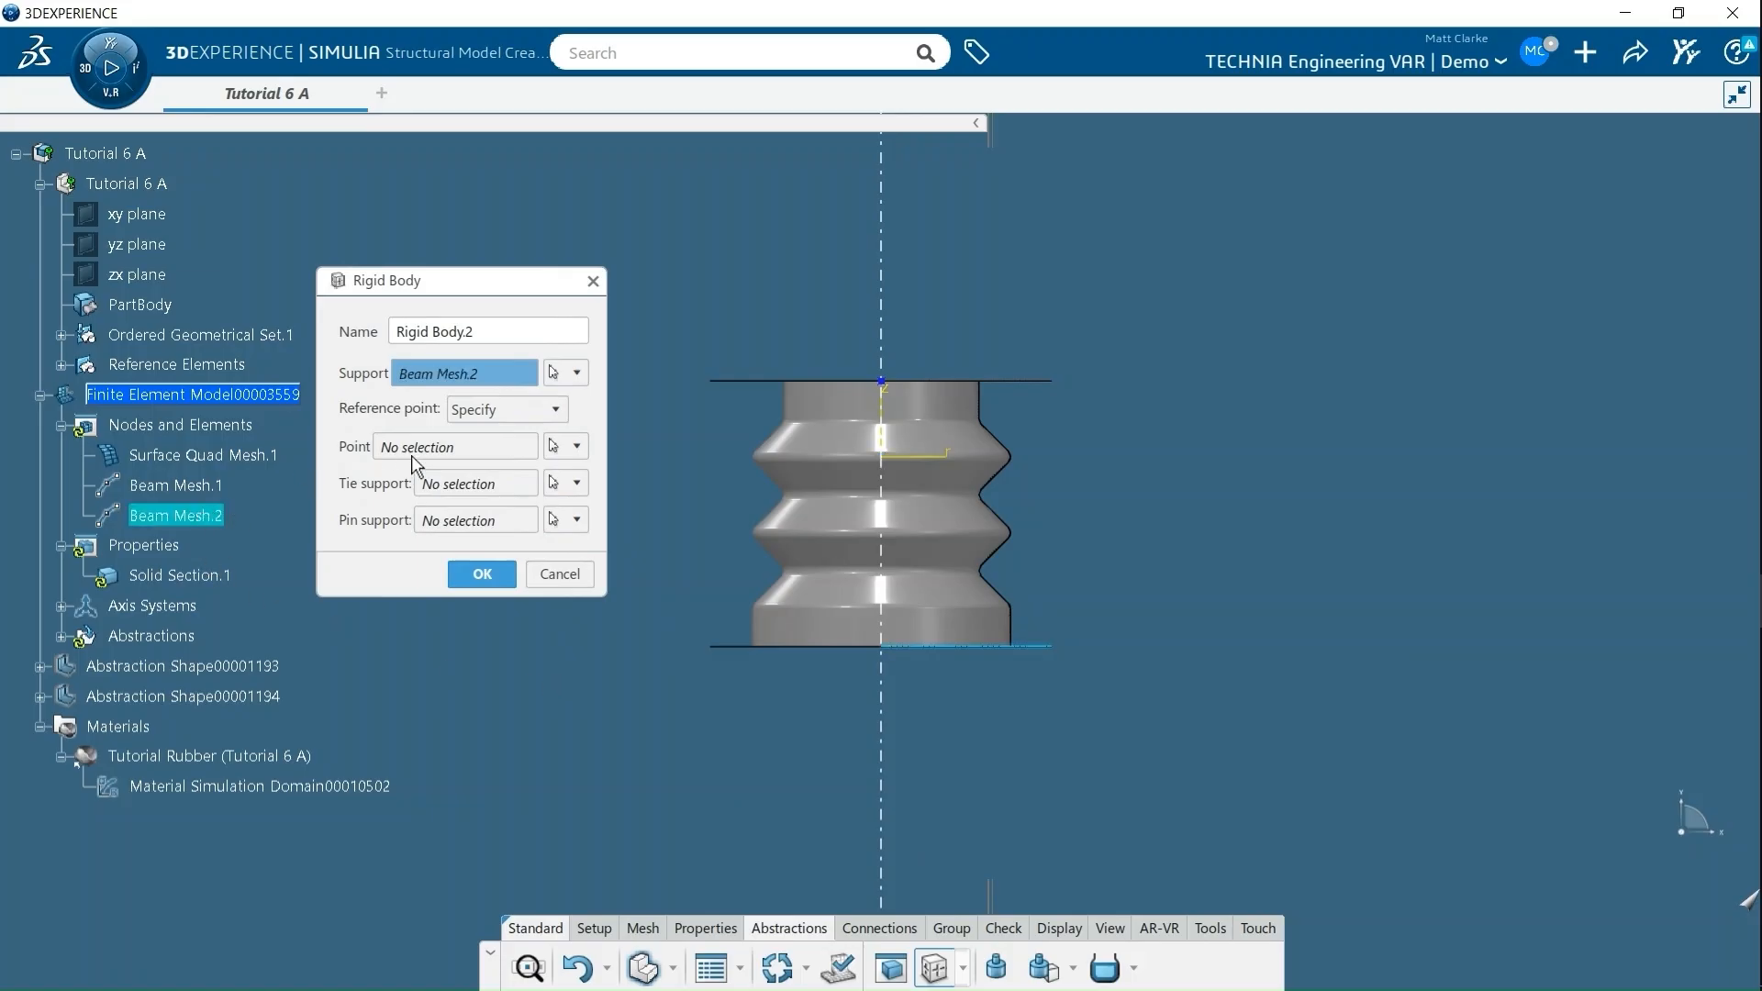
{"action": "left_click", "coordinate": [476, 415]}
{"action": "left_click", "coordinate": [477, 456]}
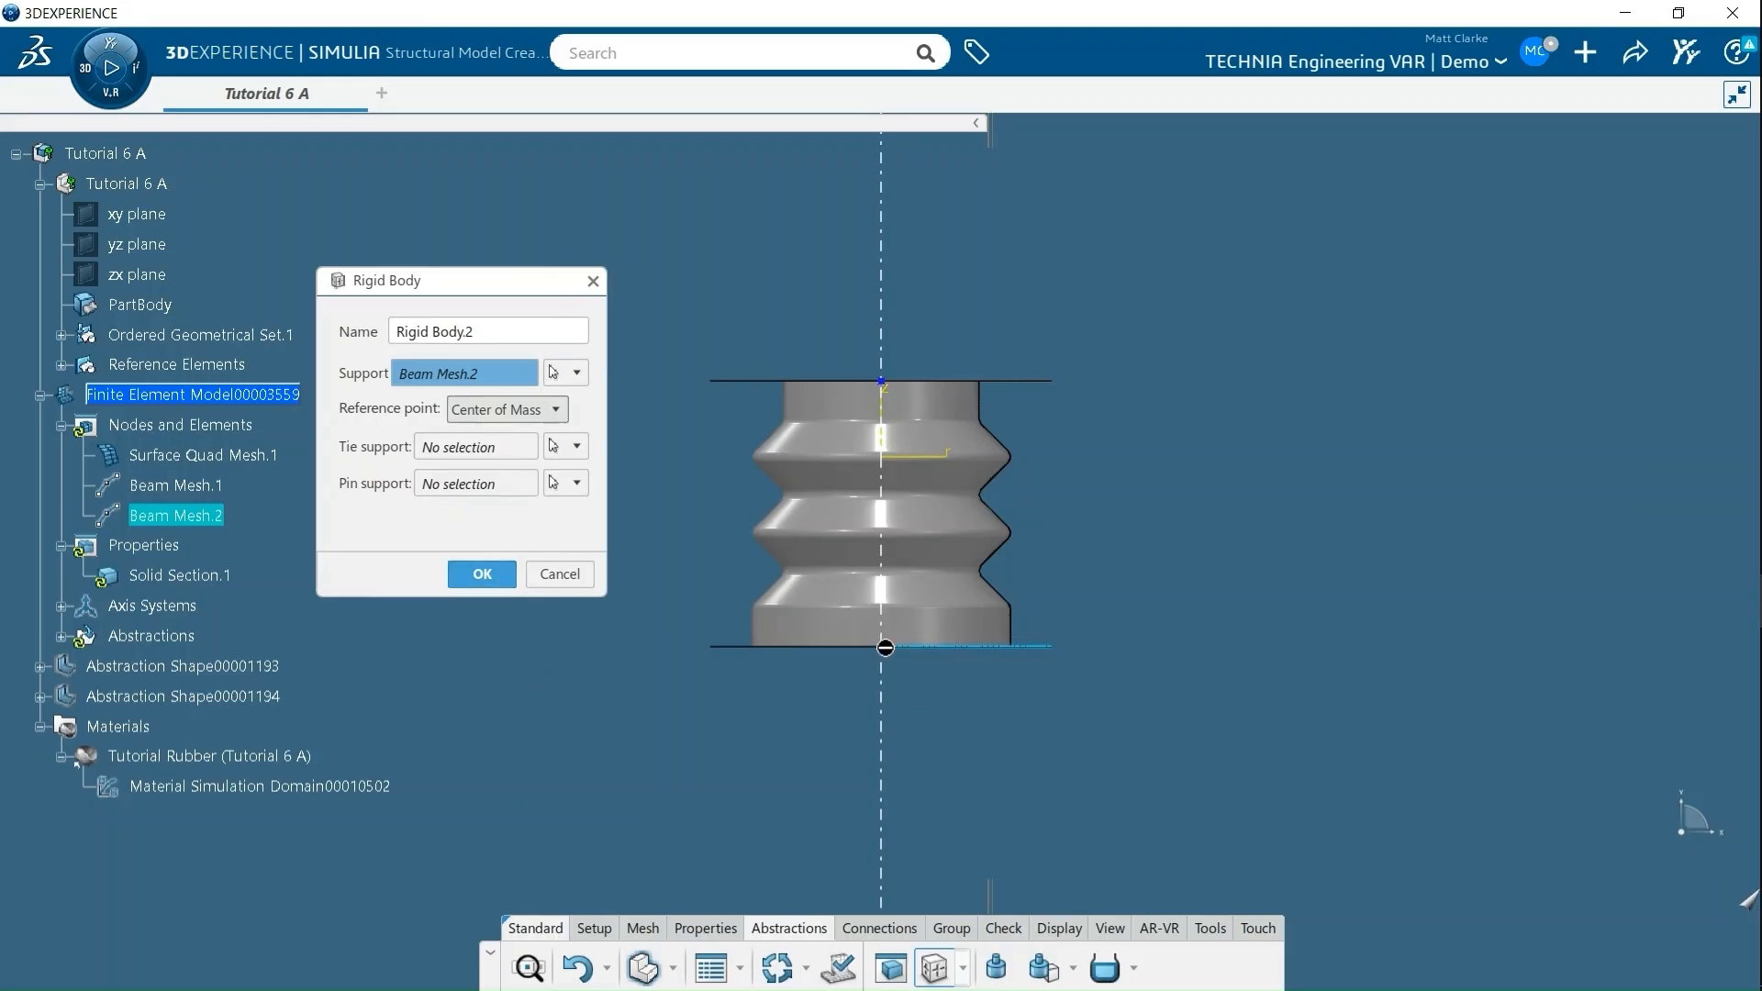
{"action": "left_click", "coordinate": [479, 575]}
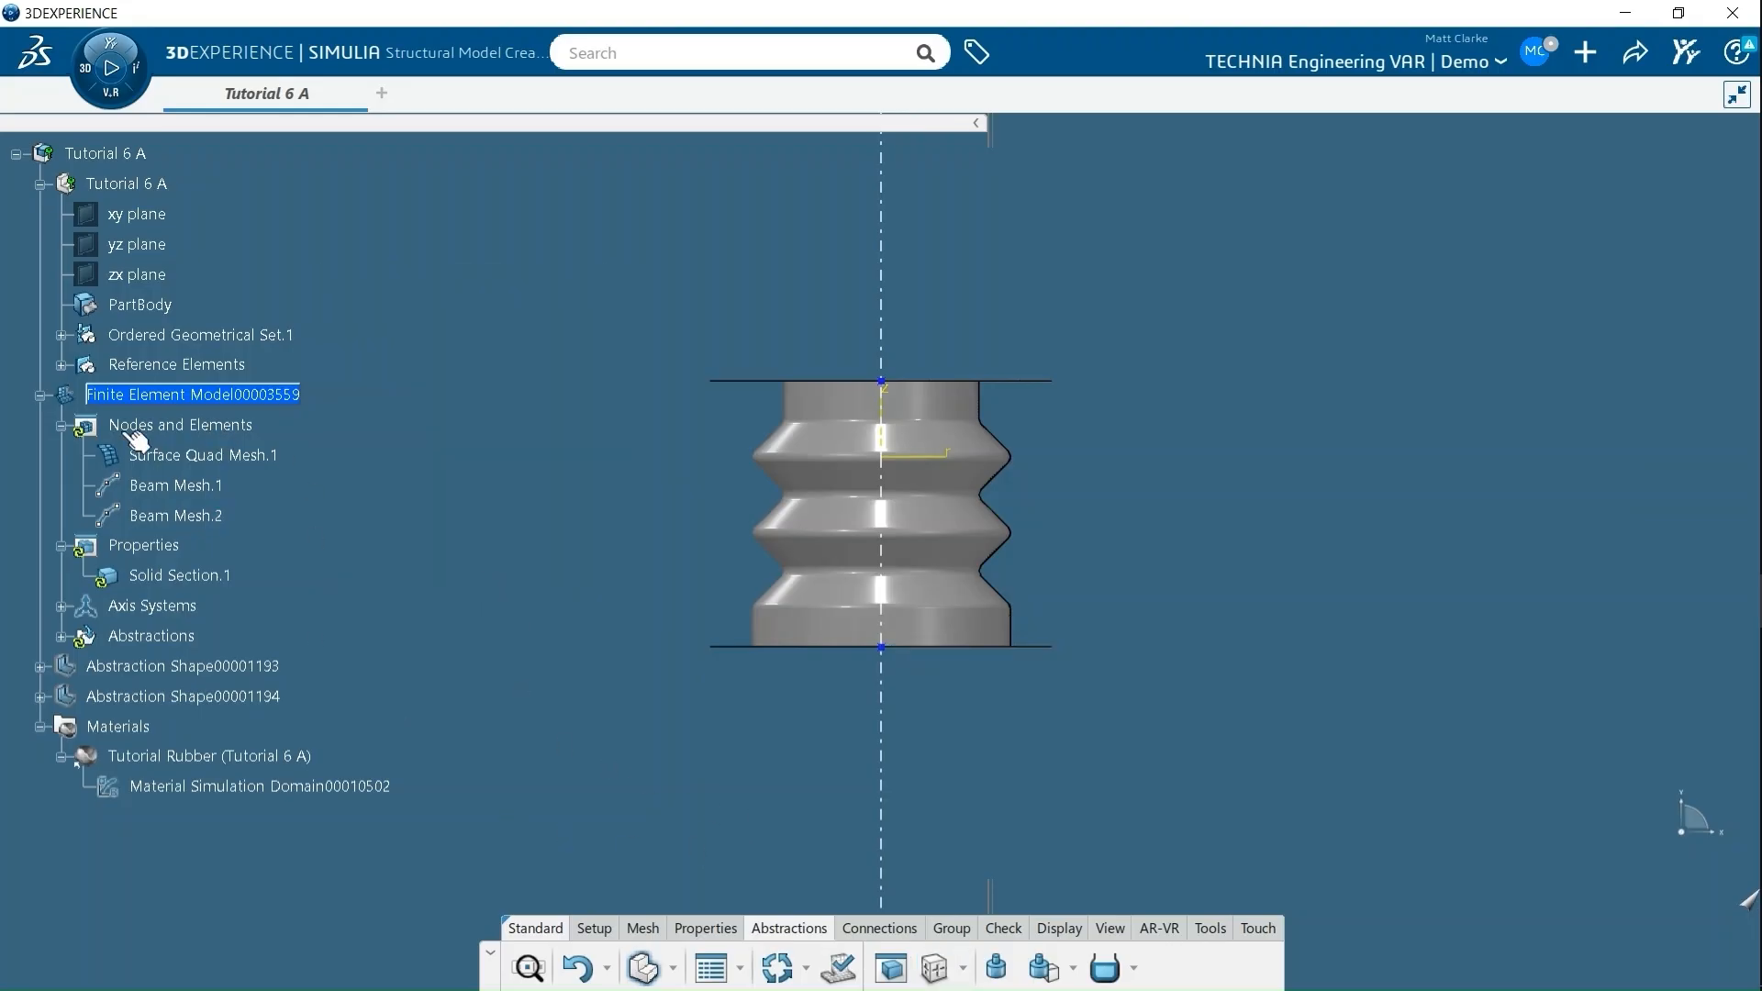
- Create a surface section in the finite element model with Beam Mesh.1 and Beam Mesh.2 as its supports
{"action": "left_click", "coordinate": [60, 425]}
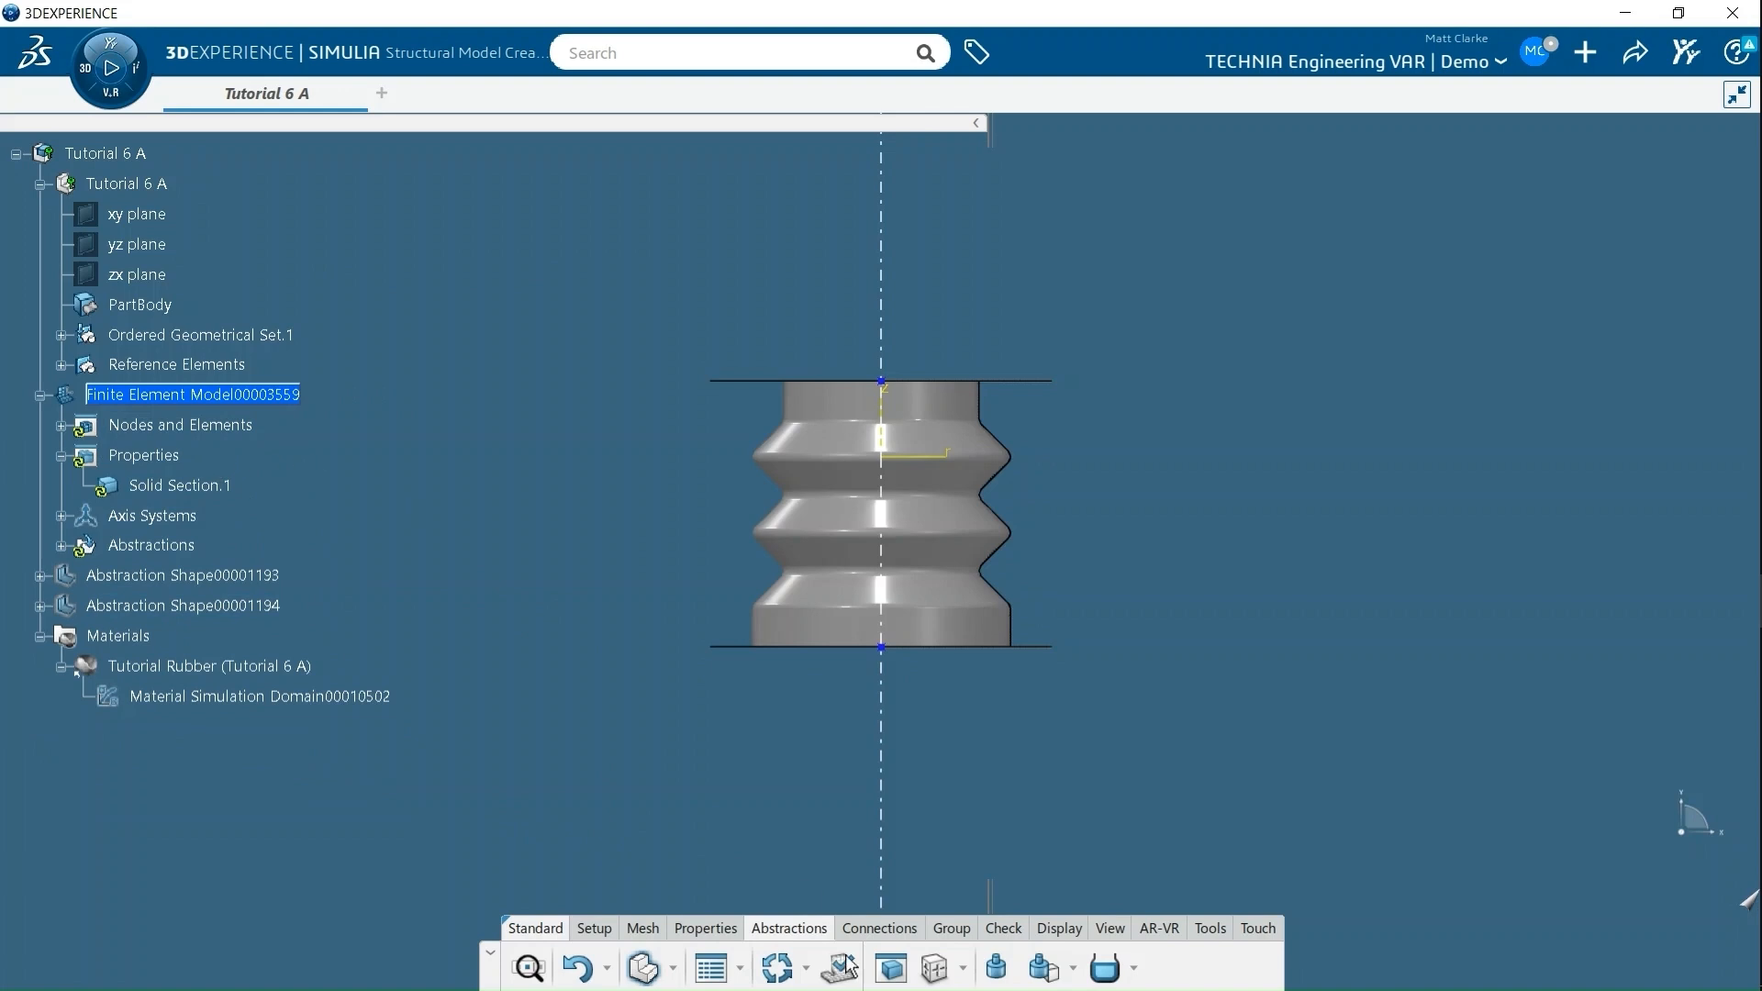
{"action": "left_click", "coordinate": [705, 928]}
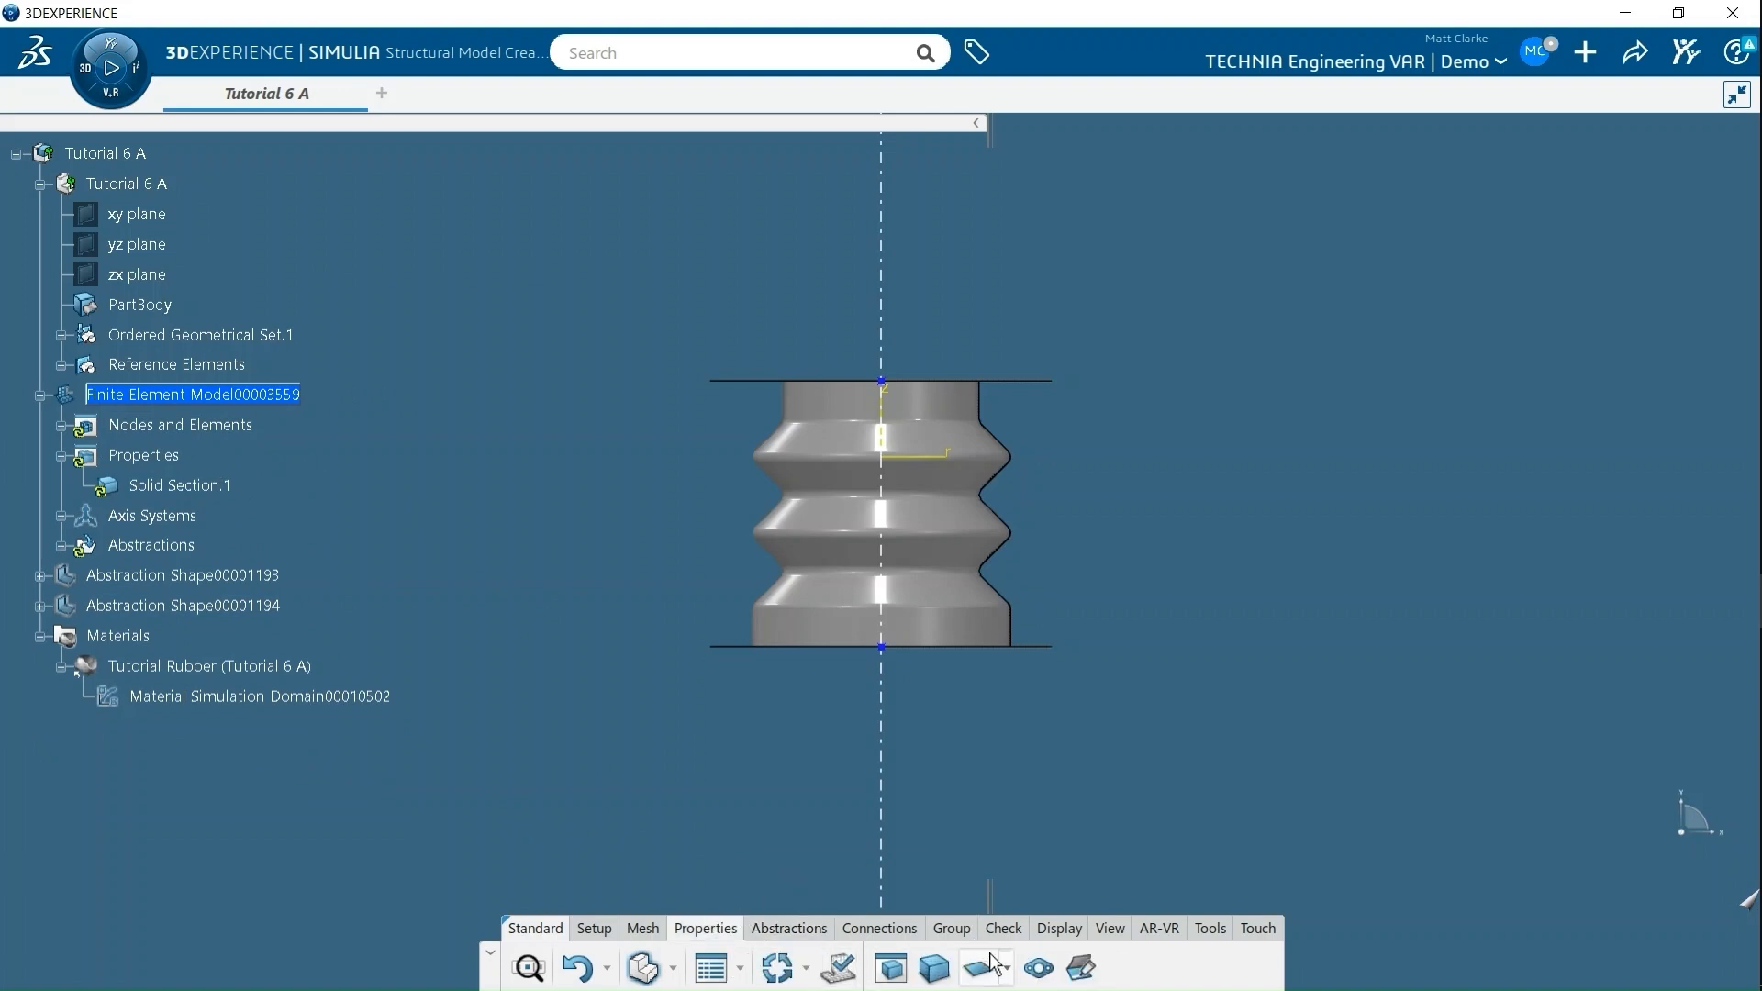
{"action": "left_click", "coordinate": [1009, 974]}
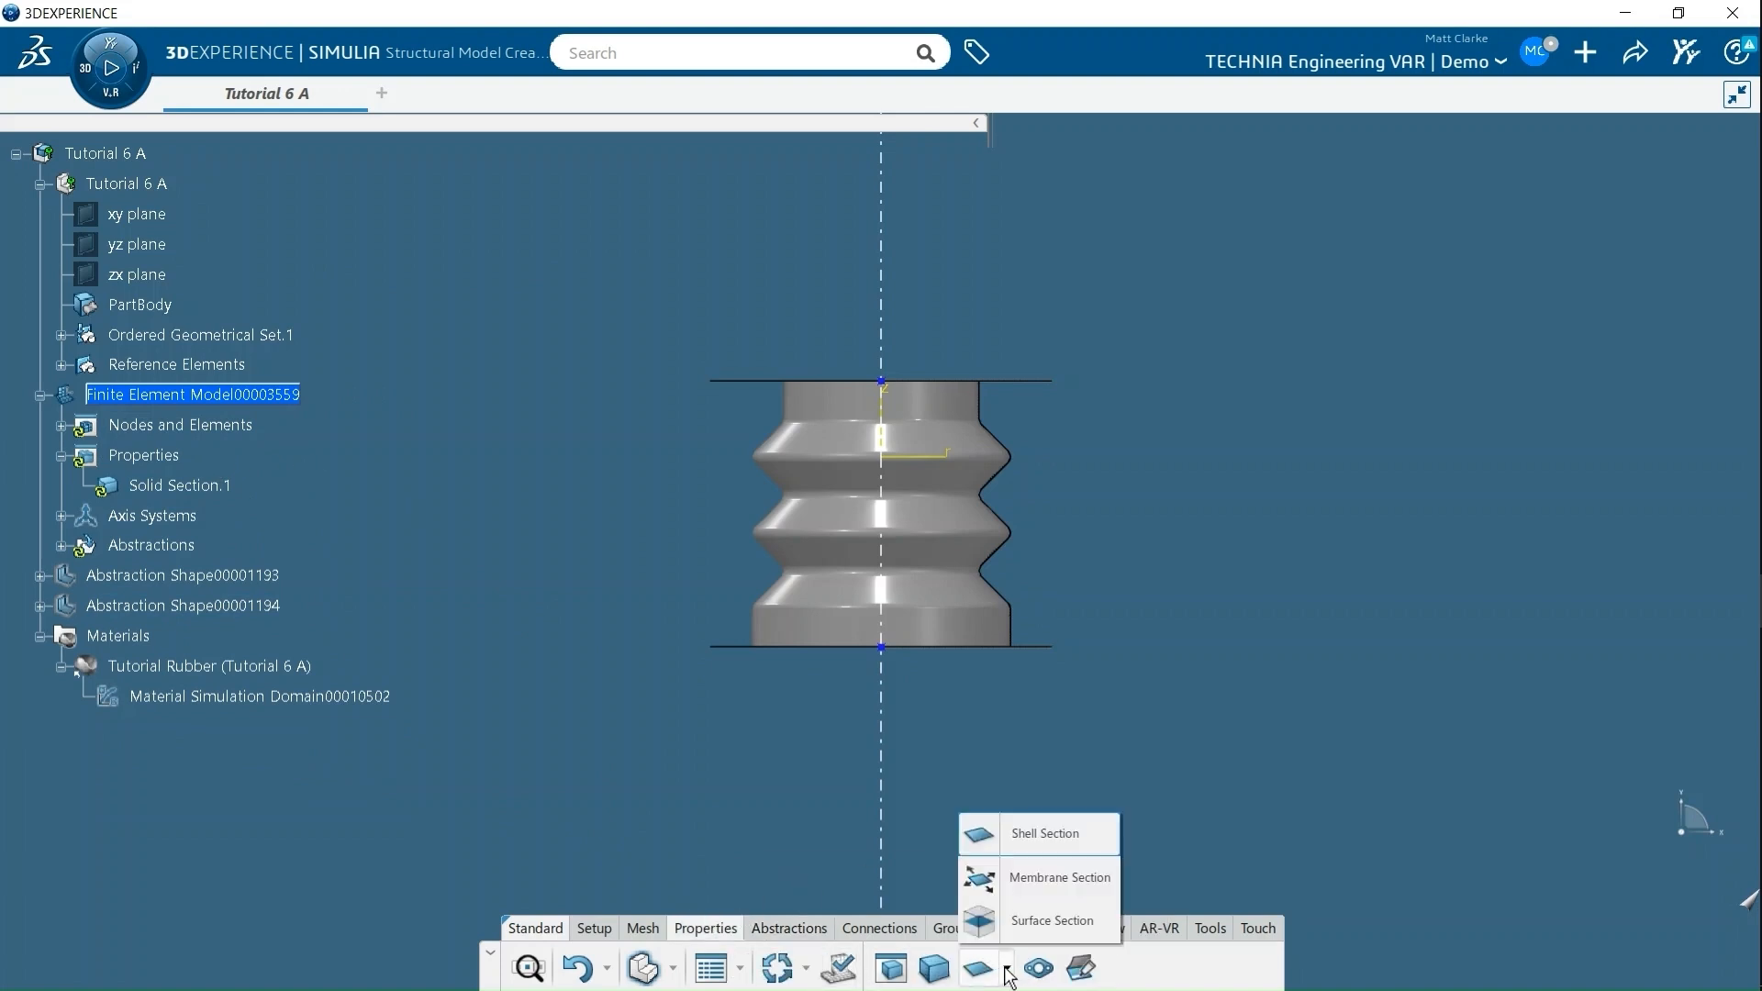
{"action": "left_click", "coordinate": [994, 923]}
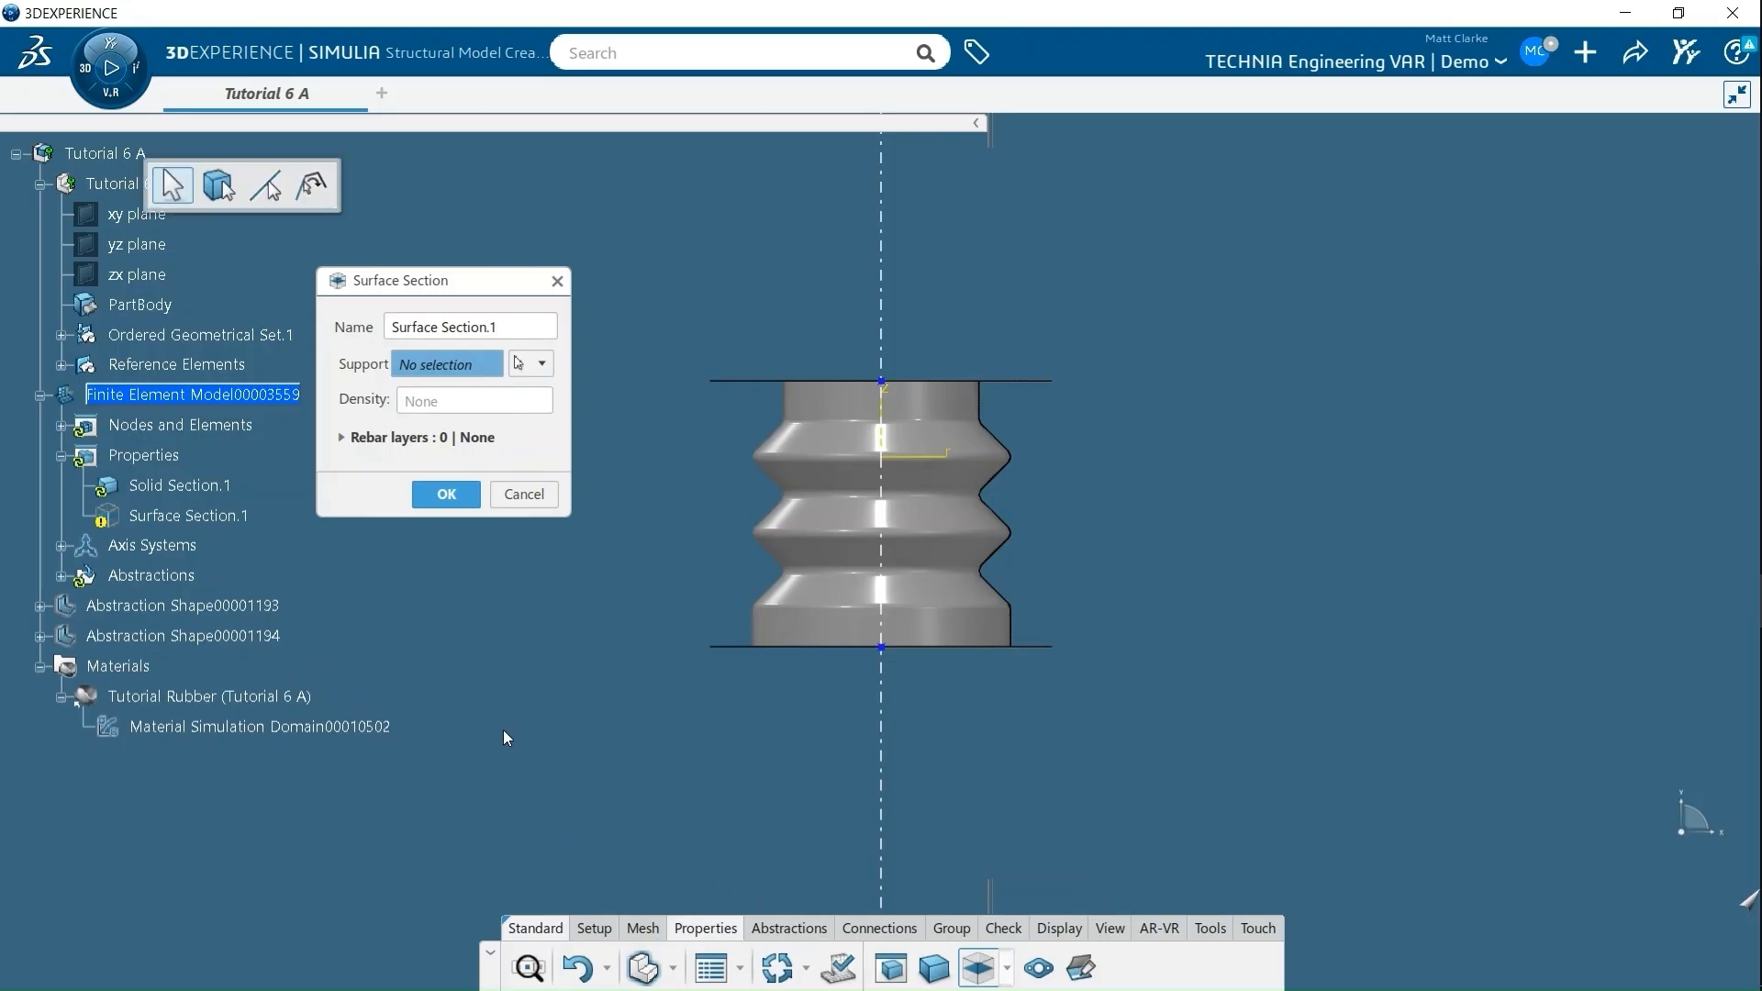
{"action": "left_click", "coordinate": [61, 426]}
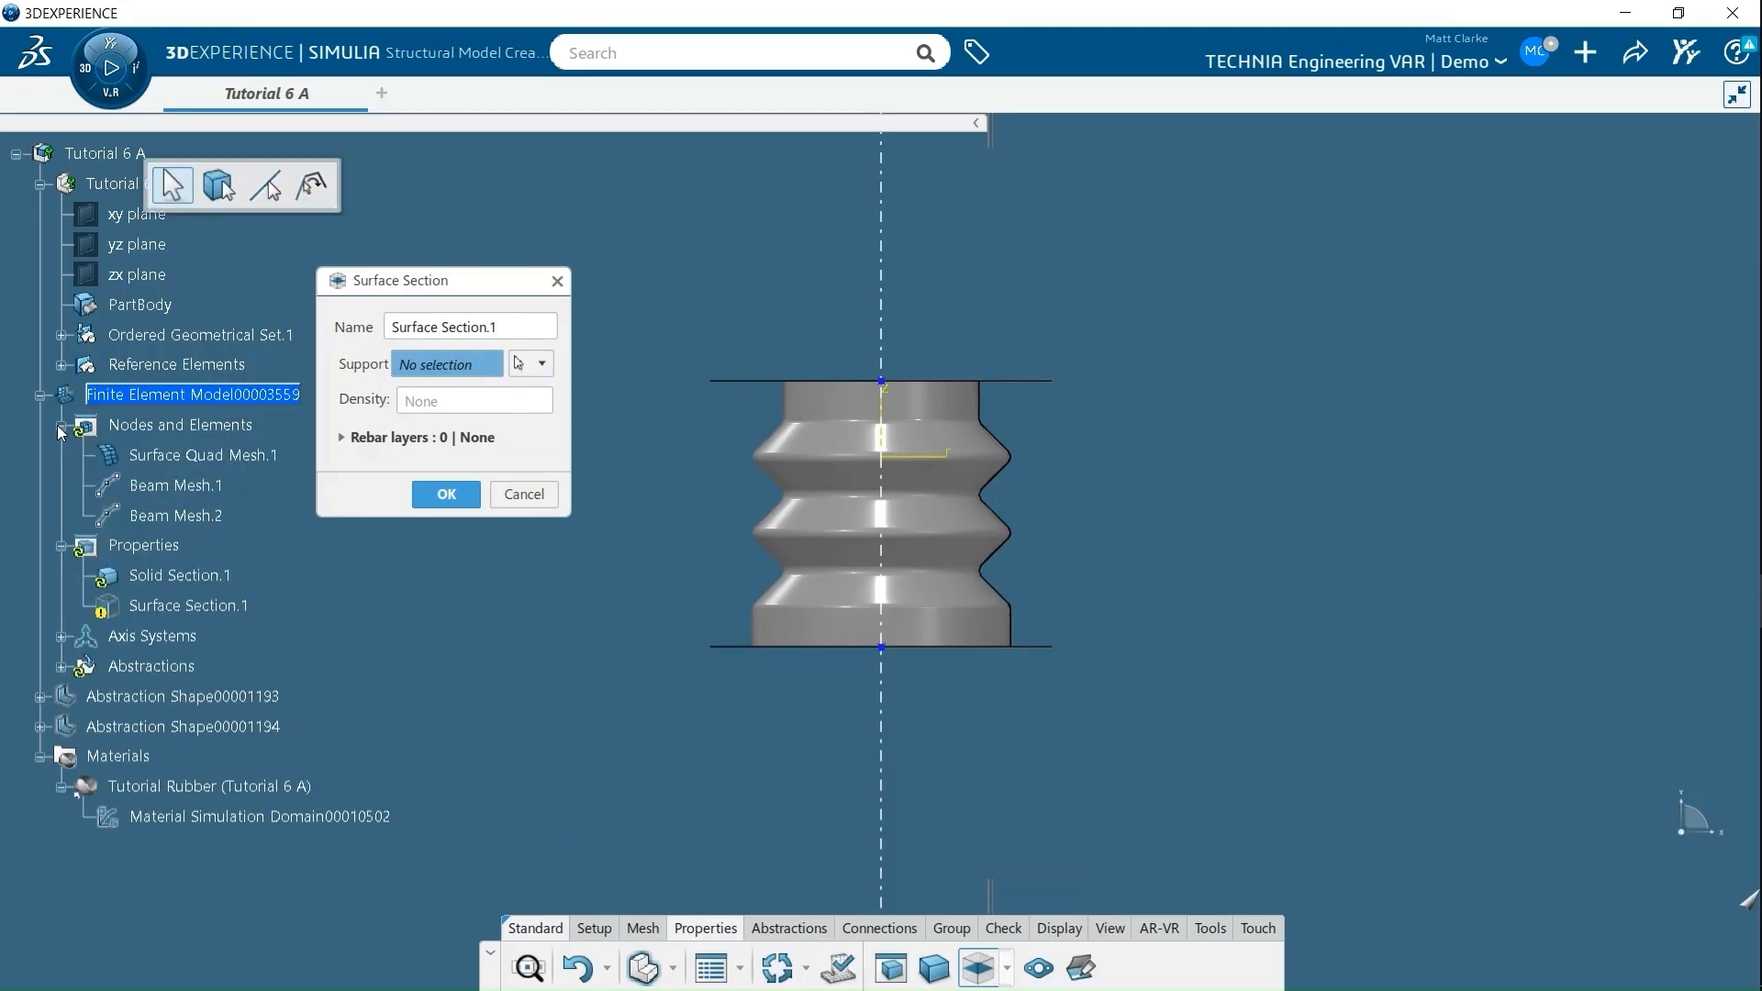
{"action": "left_click", "coordinate": [175, 485]}
{"action": "left_click", "coordinate": [188, 516]}
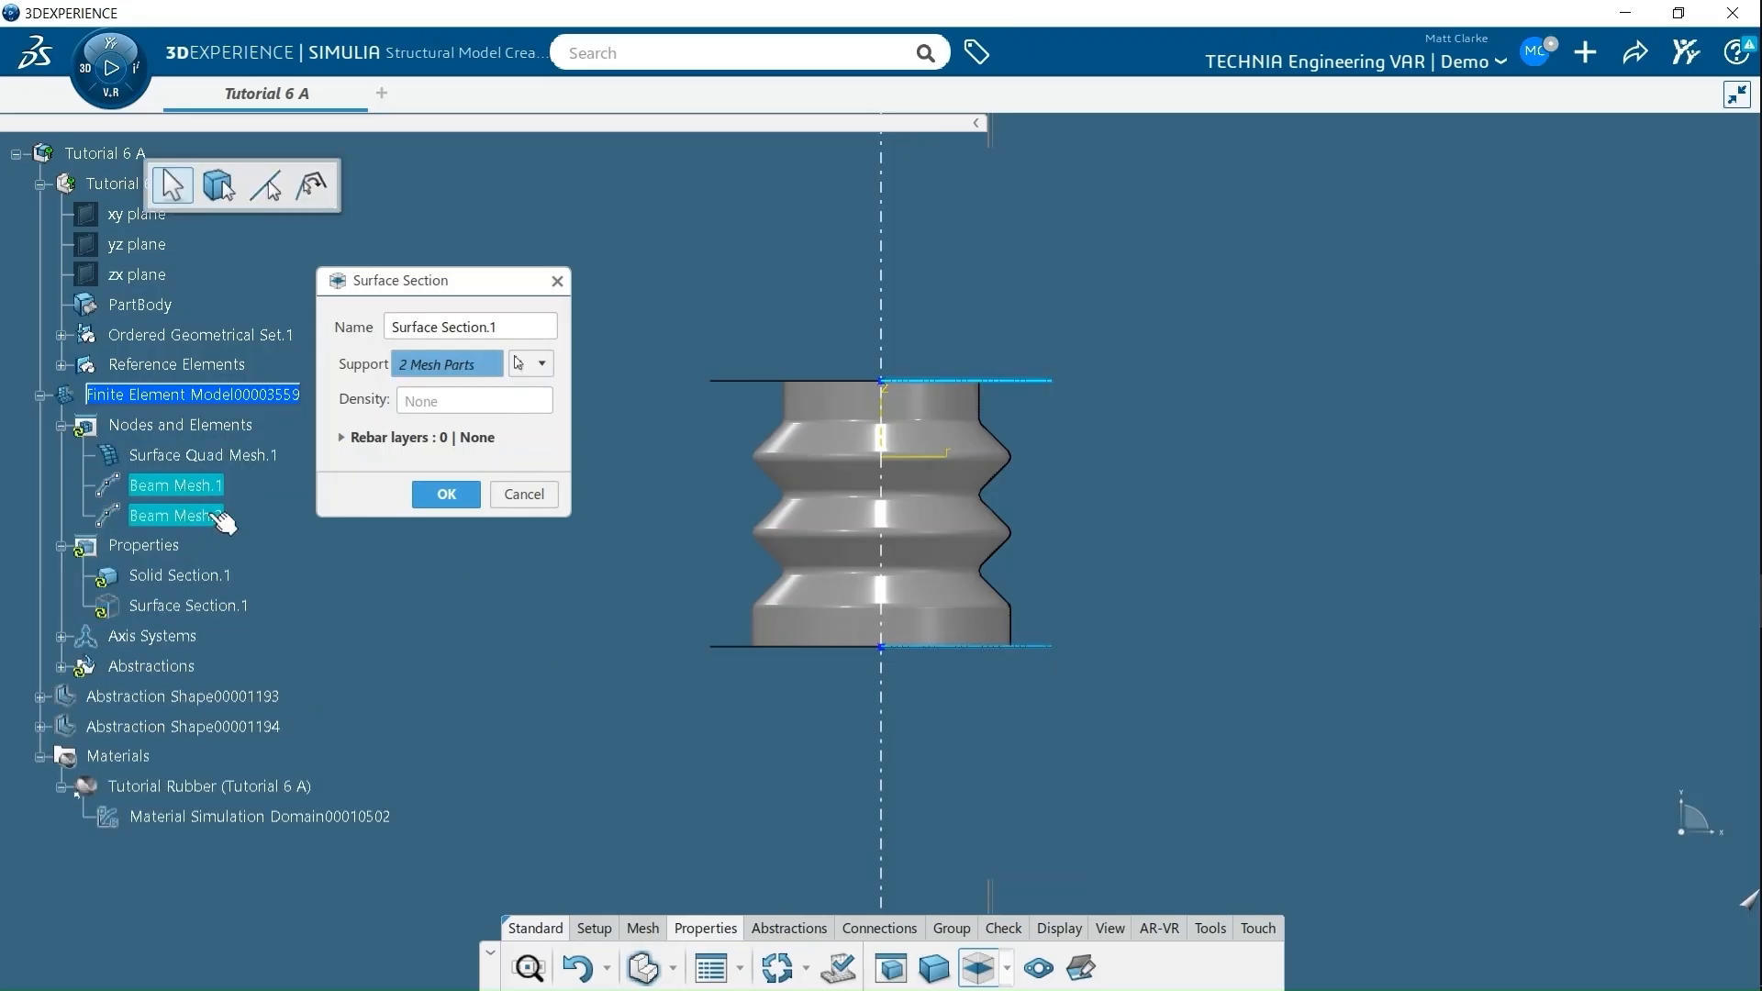
{"action": "left_click", "coordinate": [445, 495]}
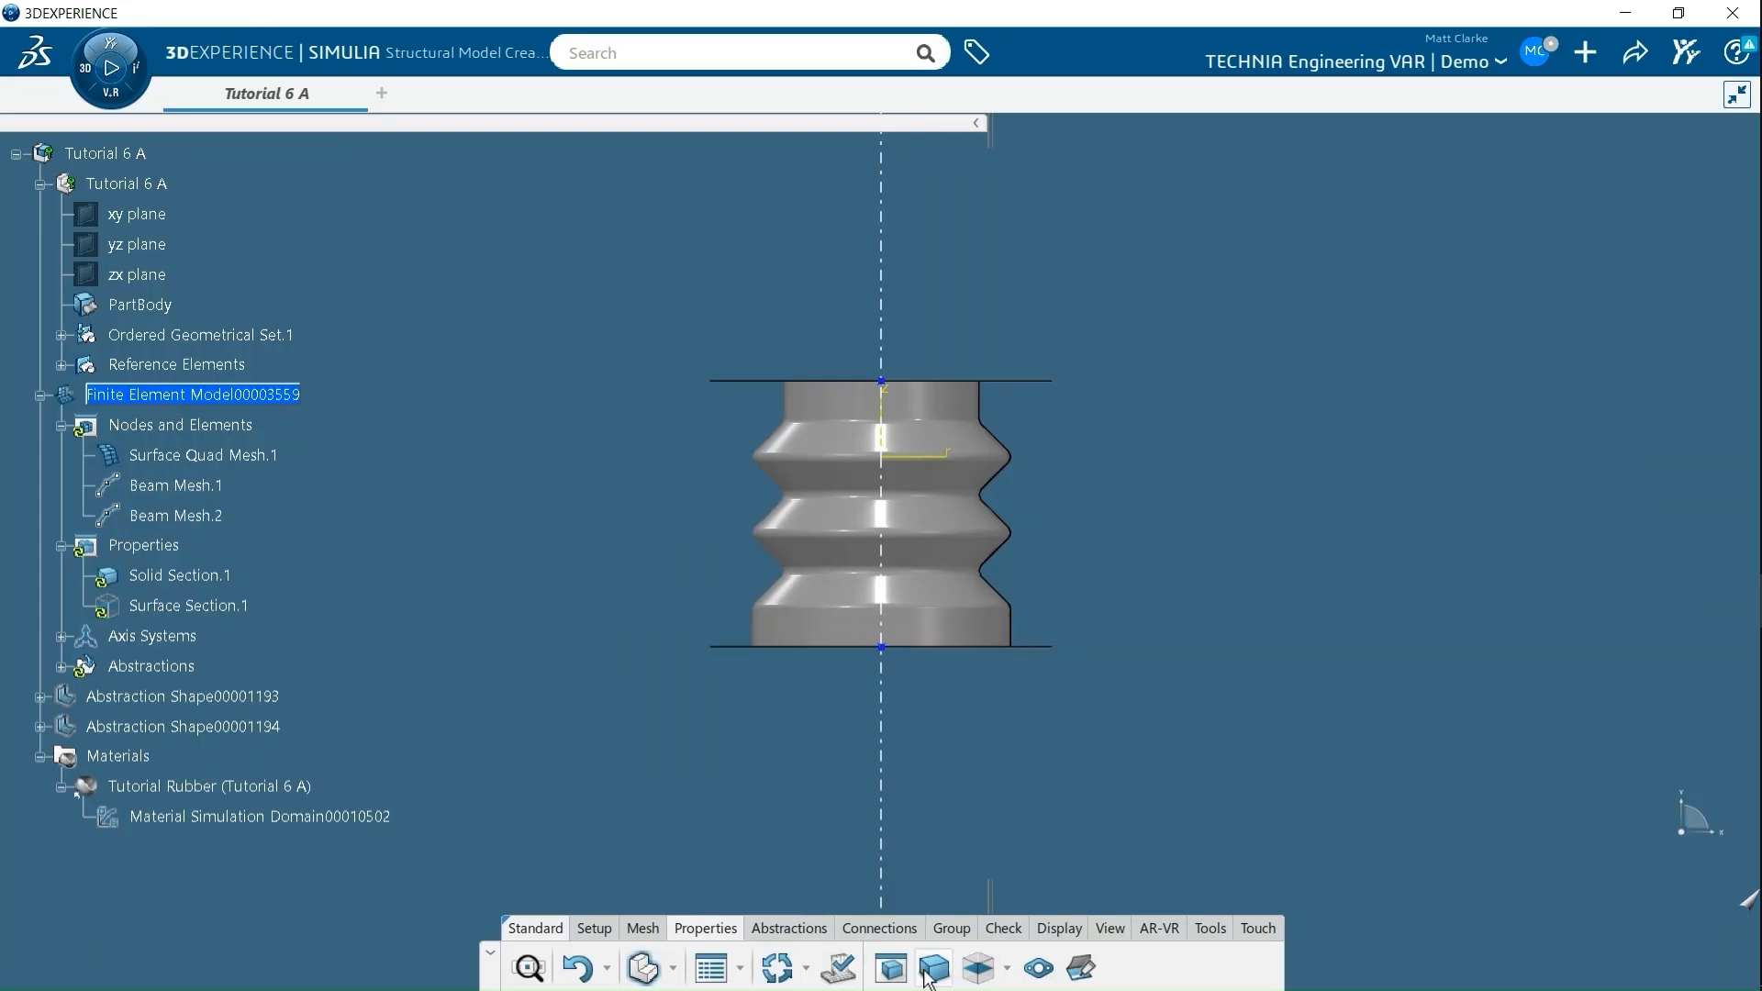